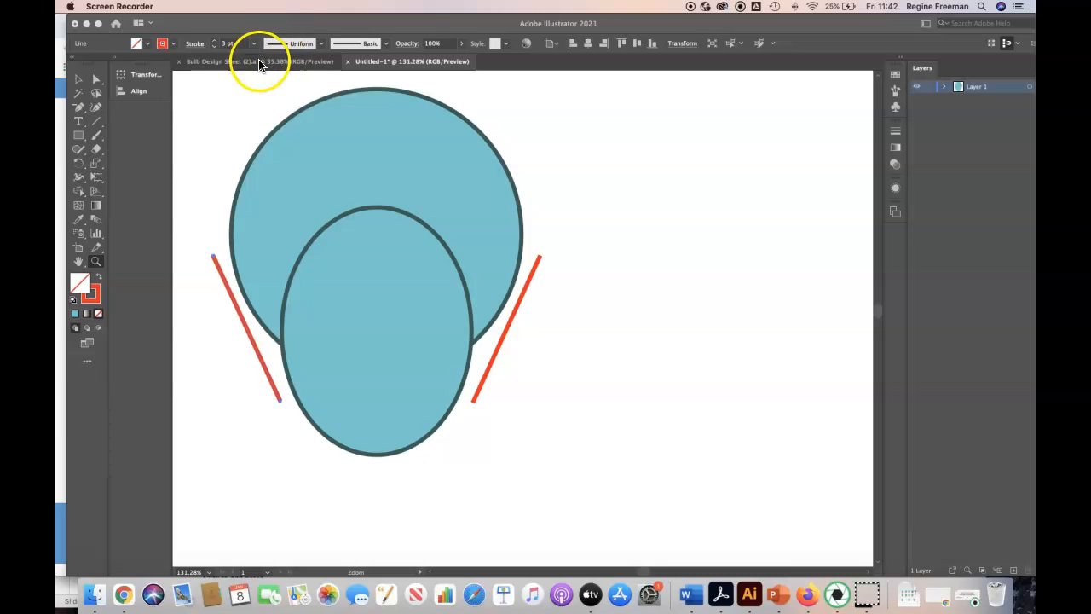
Step: Review the lightbulb construction stages in the Bulb Design Sheet document, move the Pathfinder panel clear of the artwork, and return to Untitled-1
{"action": "left_click", "coordinate": [260, 63]}
{"action": "left_click", "coordinate": [258, 61]}
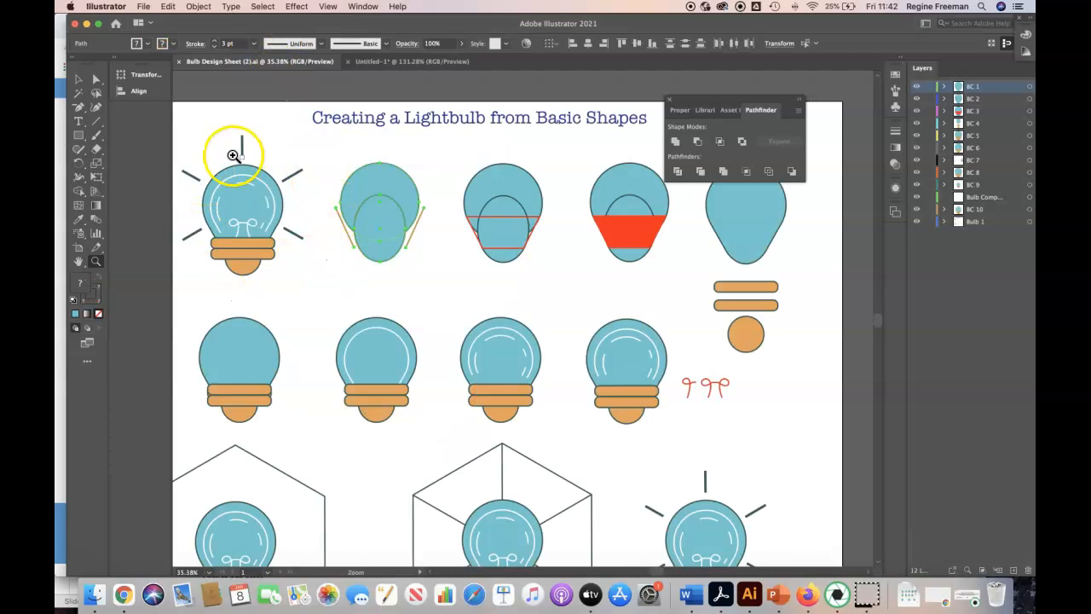
{"action": "scroll", "coordinate": [289, 231], "scroll_direction": "down", "scroll_amount": 1}
{"action": "scroll", "coordinate": [290, 231], "scroll_direction": "down", "scroll_amount": 3}
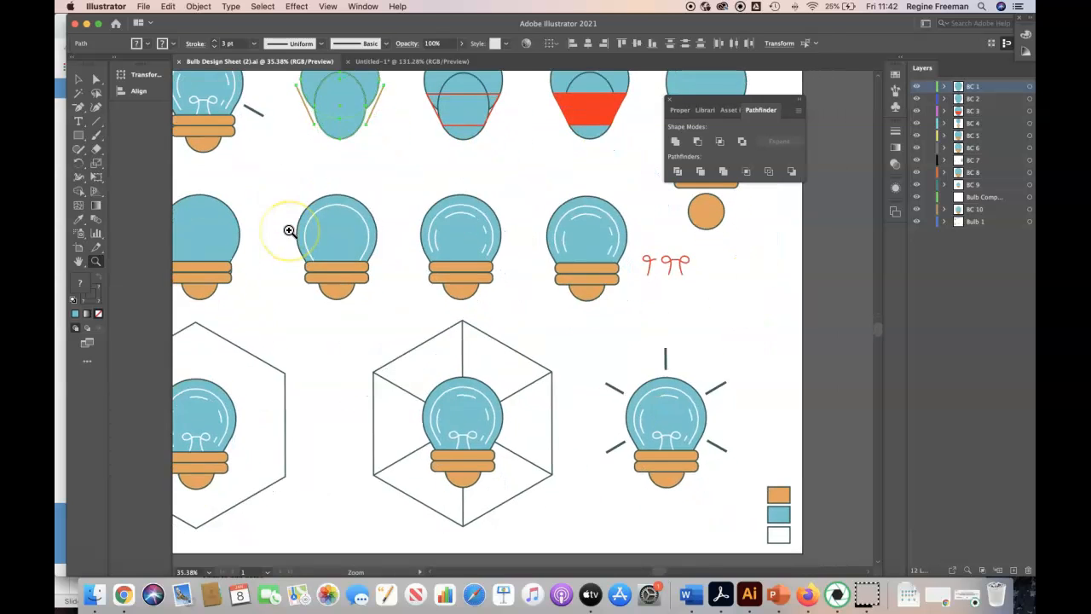
{"action": "scroll", "coordinate": [290, 231], "scroll_direction": "up", "scroll_amount": 3}
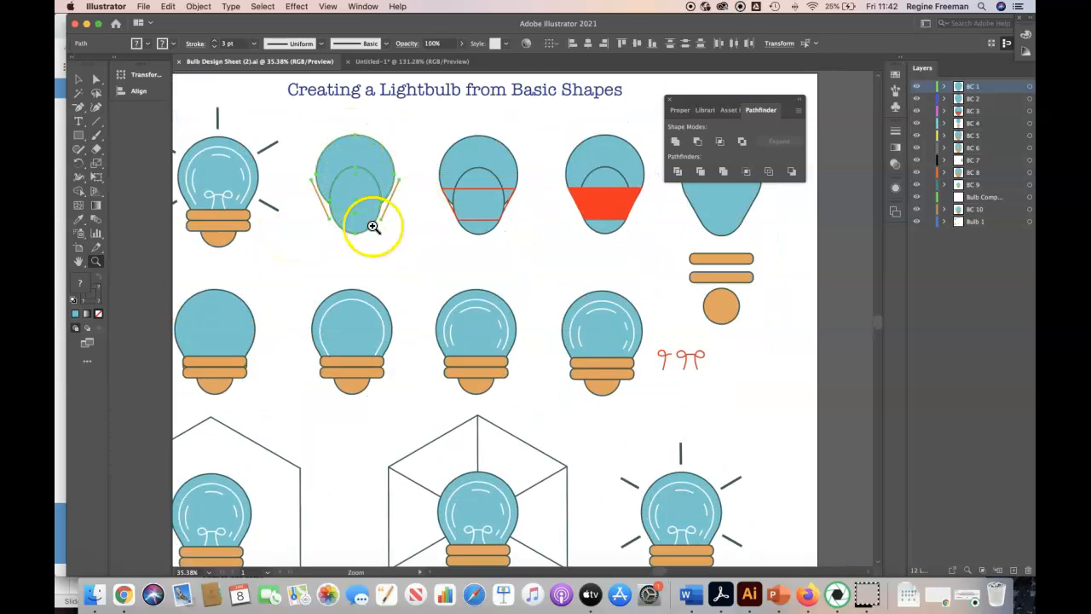
{"action": "left_click_drag", "start_coordinate": [731, 103], "coordinate": [807, 71]}
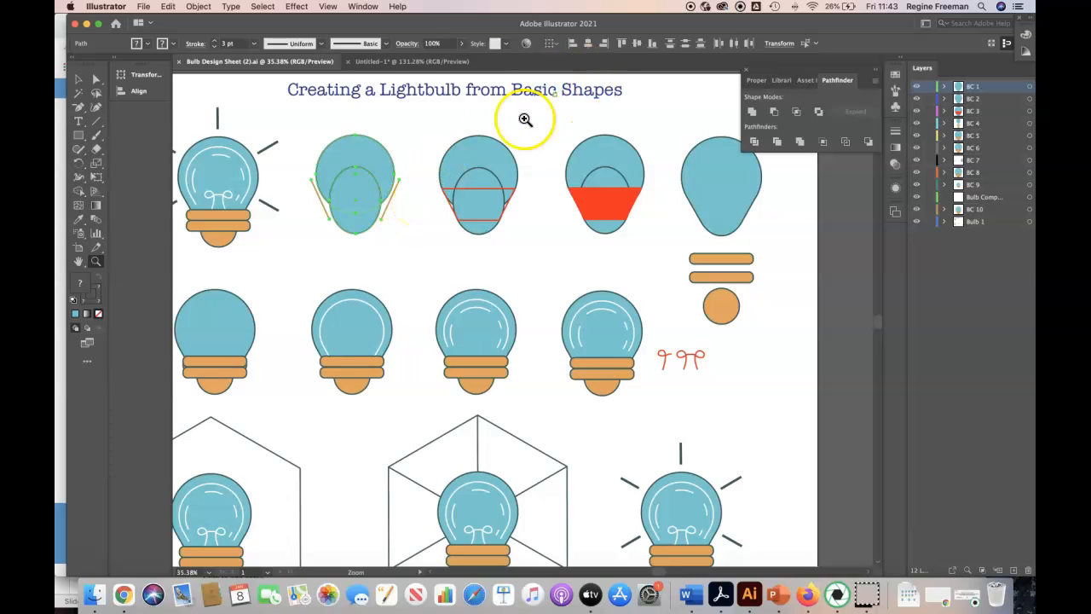
{"action": "left_click", "coordinate": [411, 63]}
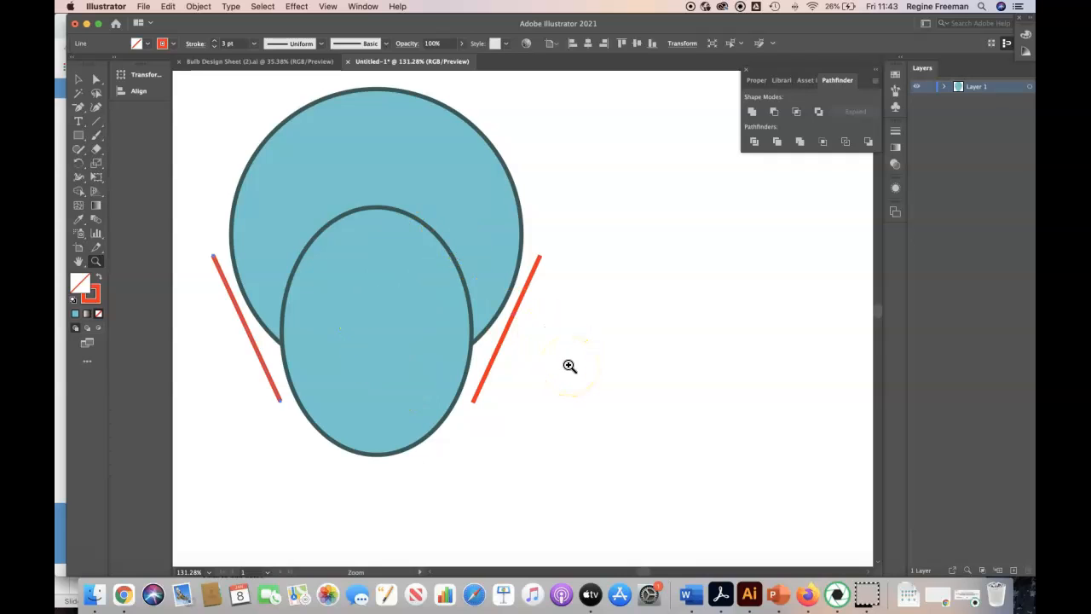
Step: Replace the red line left of the shapes with a new diagonal line segment running from beside the circle down to the oval's lower side
{"action": "key", "text": "v"}
{"action": "left_click", "coordinate": [263, 365]}
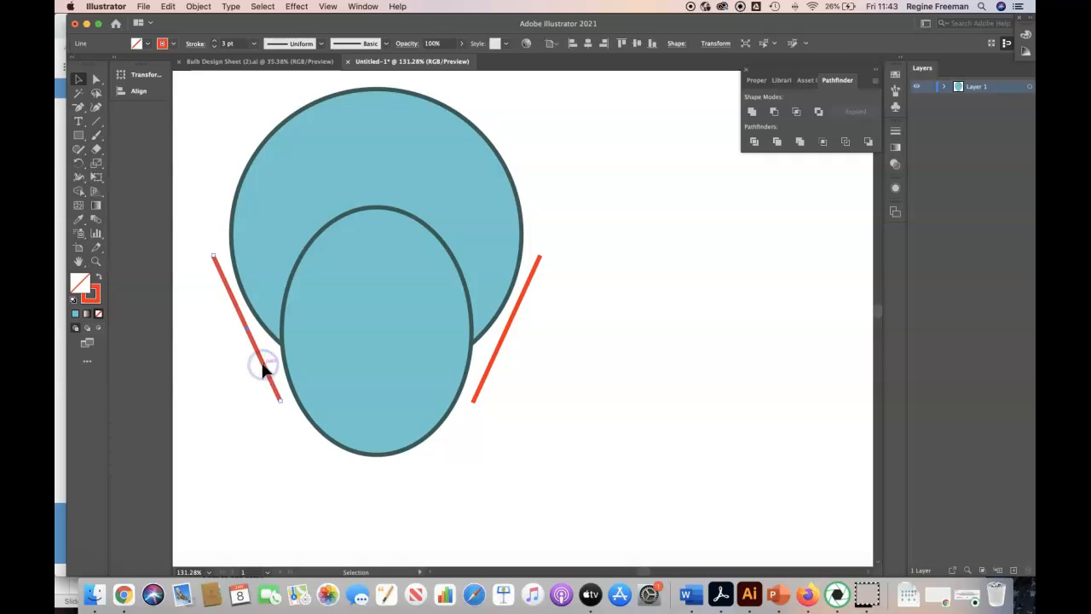
{"action": "key", "text": "Delete"}
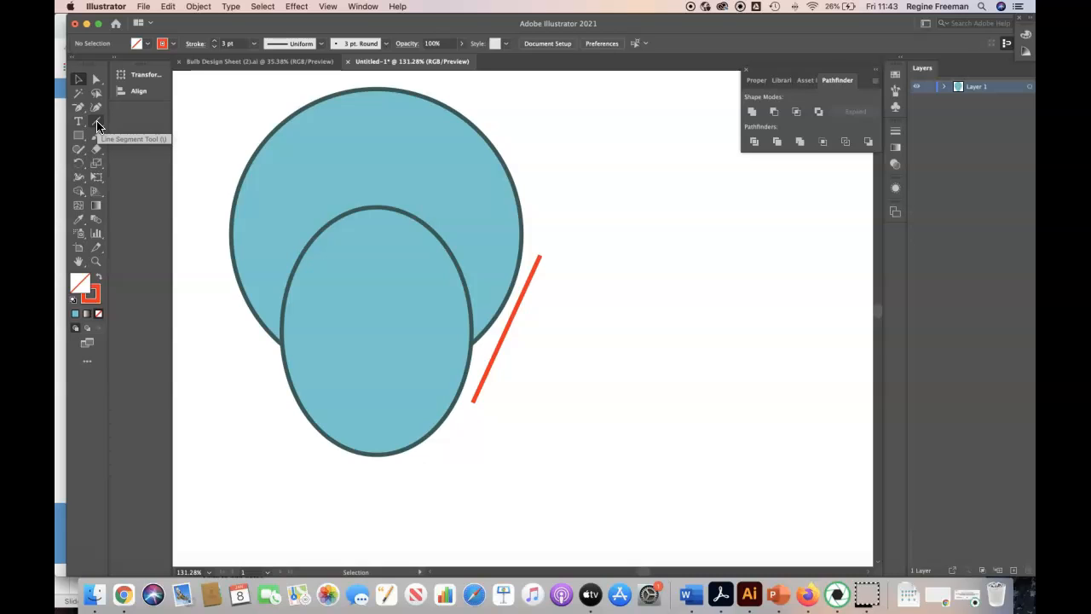
{"action": "left_click", "coordinate": [96, 125]}
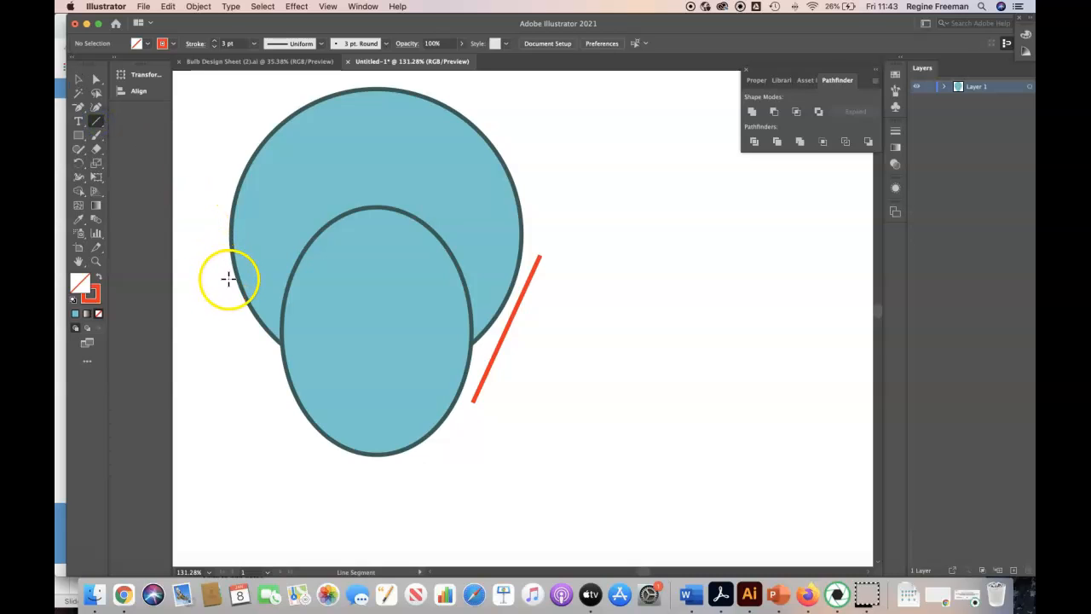
{"action": "mouse_move", "coordinate": [225, 277]}
{"action": "left_mouse_down"}
{"action": "mouse_move", "coordinate": [254, 380]}
{"action": "mouse_move", "coordinate": [287, 414]}
{"action": "mouse_move", "coordinate": [263, 414]}
{"action": "mouse_move", "coordinate": [264, 378]}
{"action": "mouse_move", "coordinate": [297, 419]}
{"action": "left_mouse_up"}
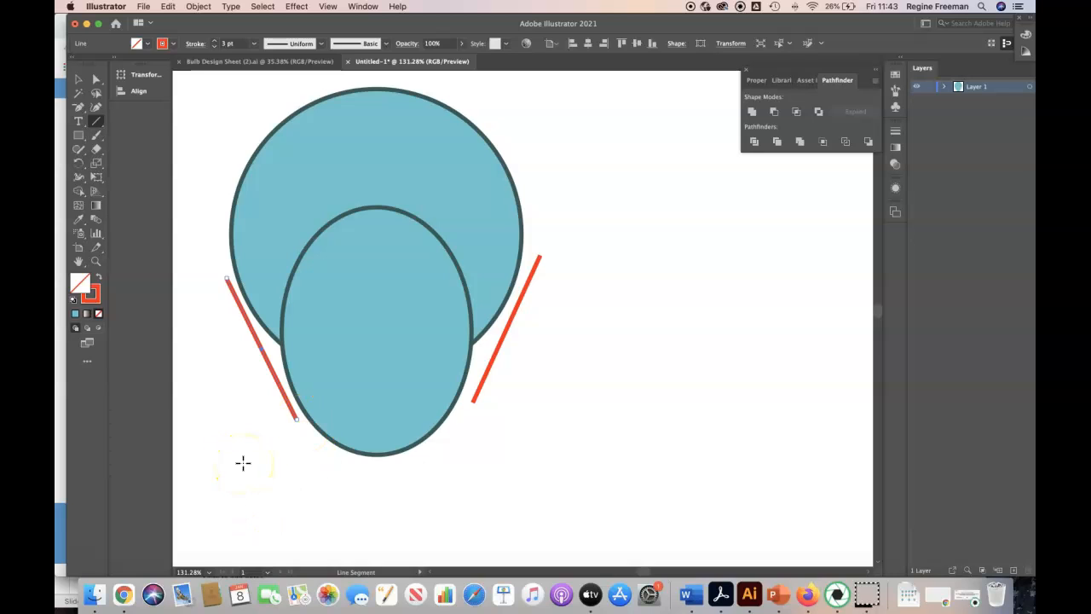
{"action": "left_click_drag", "start_coordinate": [575, 290], "coordinate": [640, 354]}
{"action": "left_click_drag", "start_coordinate": [559, 411], "coordinate": [497, 478]}
{"action": "left_click_drag", "start_coordinate": [655, 429], "coordinate": [706, 466]}
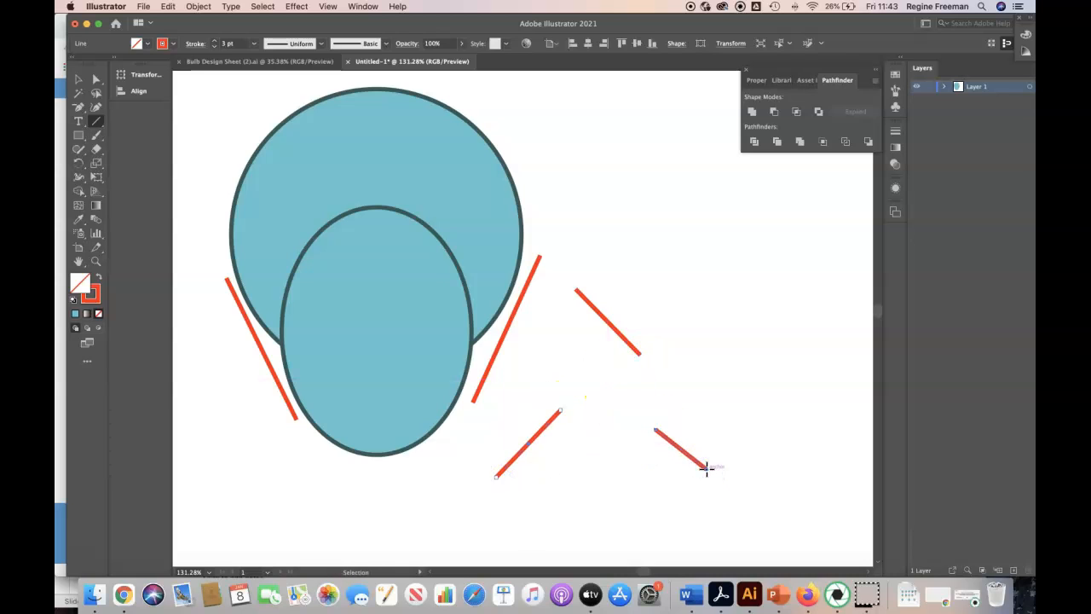
{"action": "key", "text": "super+z"}
{"action": "key", "text": "super+z"}
{"action": "key", "text": "super+z"}
{"action": "key", "text": "super+z"}
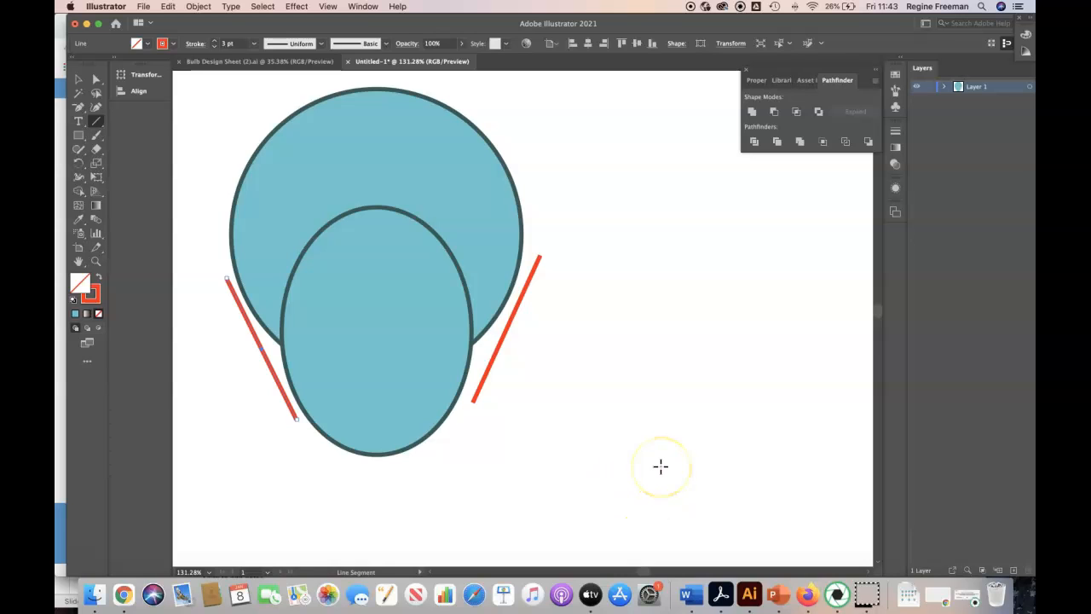
Step: Delete the old red diagonal line on the right side of the bulb shapes
{"action": "key", "text": "v"}
{"action": "left_click", "coordinate": [511, 324]}
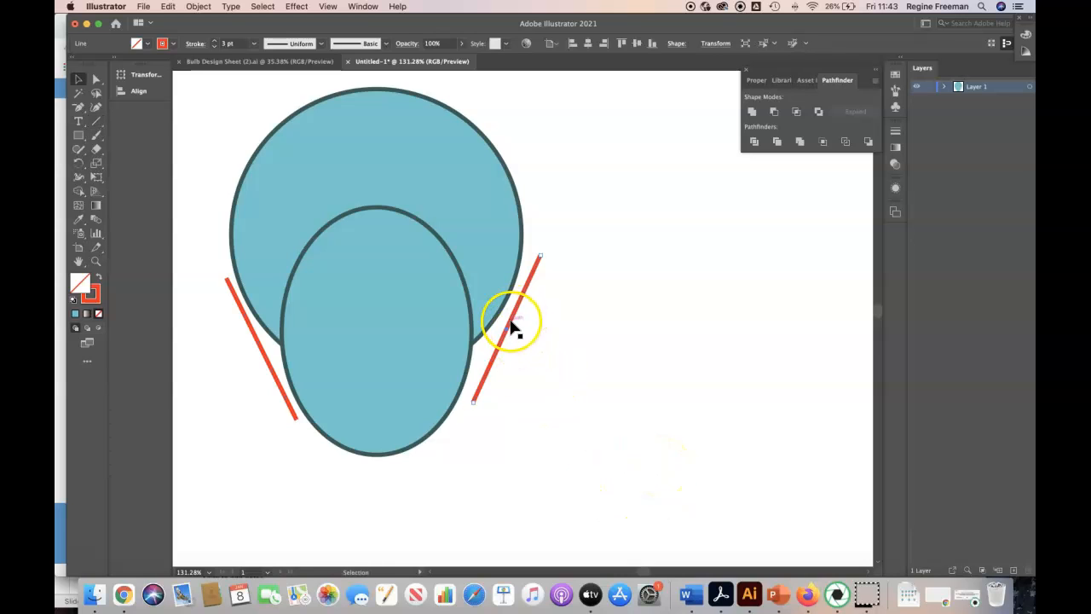
{"action": "key", "text": "Delete"}
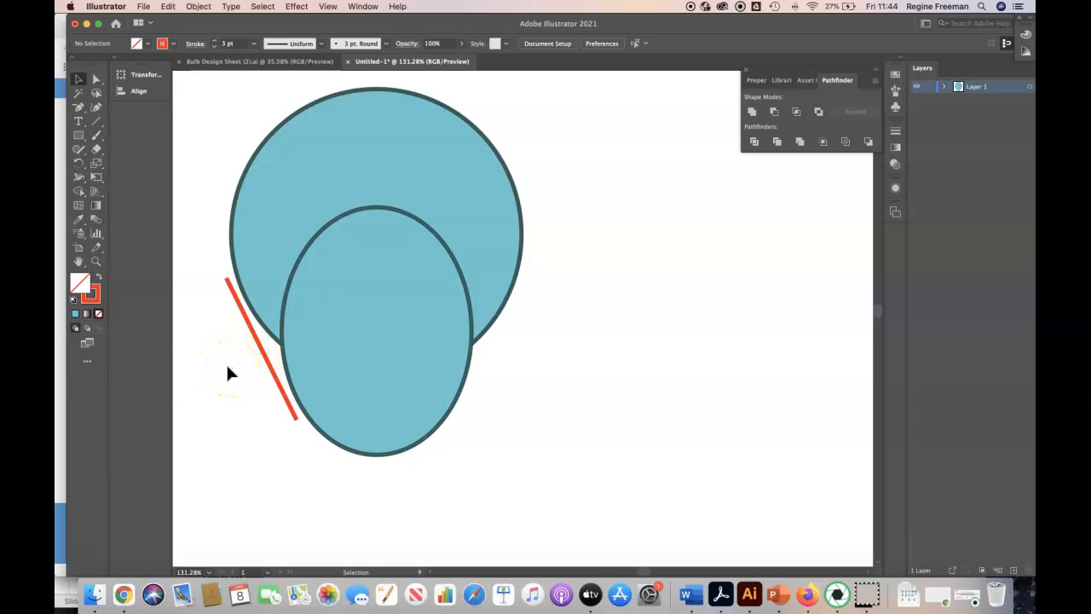
Step: Duplicate the remaining red line in place and reflect the copy across the vertical axis
{"action": "left_click", "coordinate": [263, 354]}
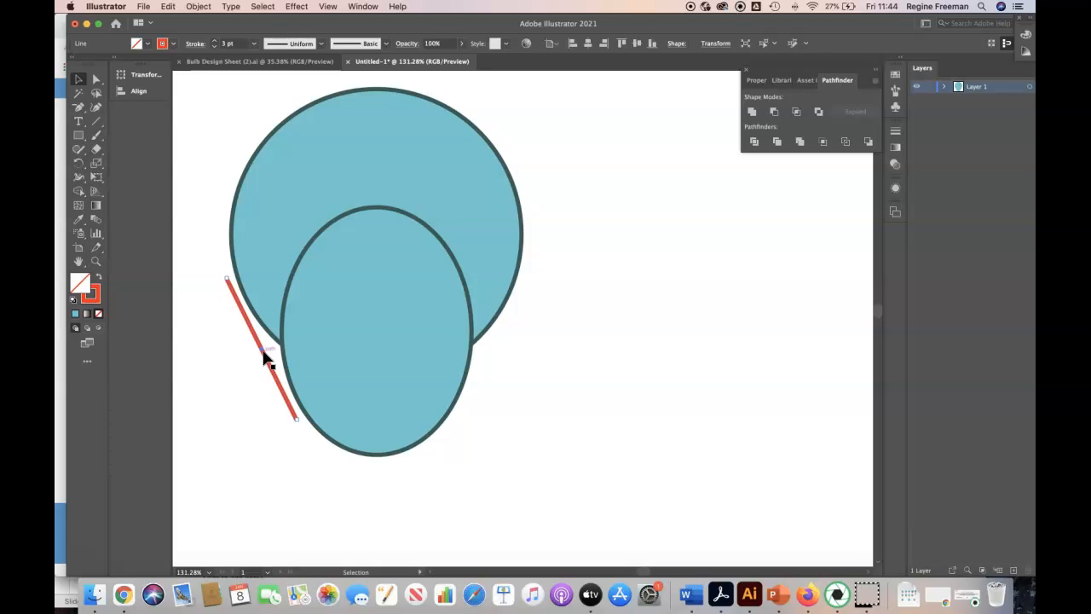
{"action": "key", "text": "a"}
{"action": "key", "text": "v"}
{"action": "right_click", "coordinate": [264, 358]}
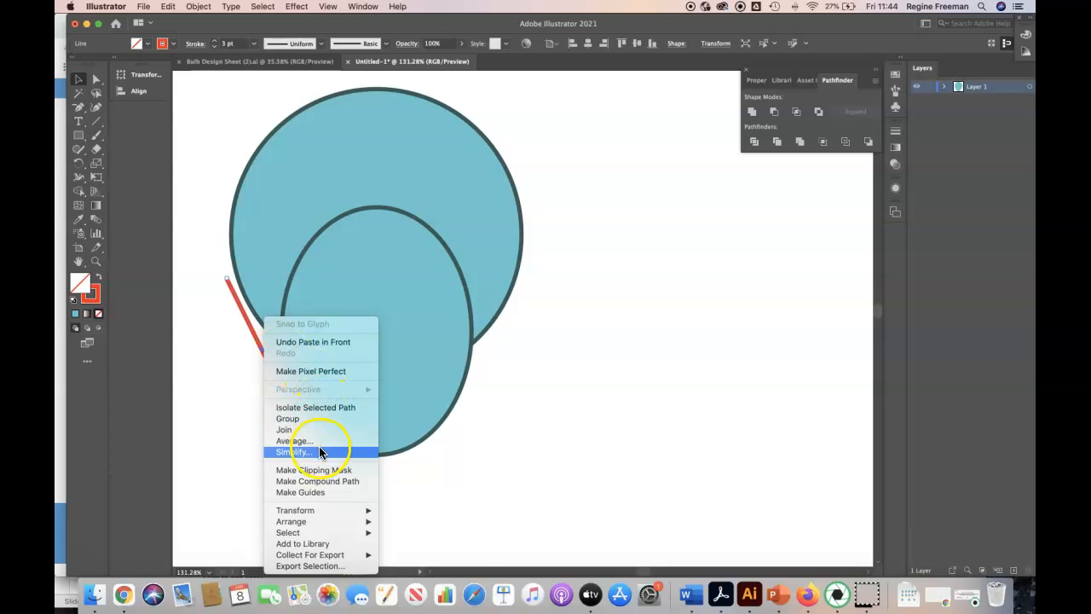
{"action": "mouse_move", "coordinate": [314, 520]}
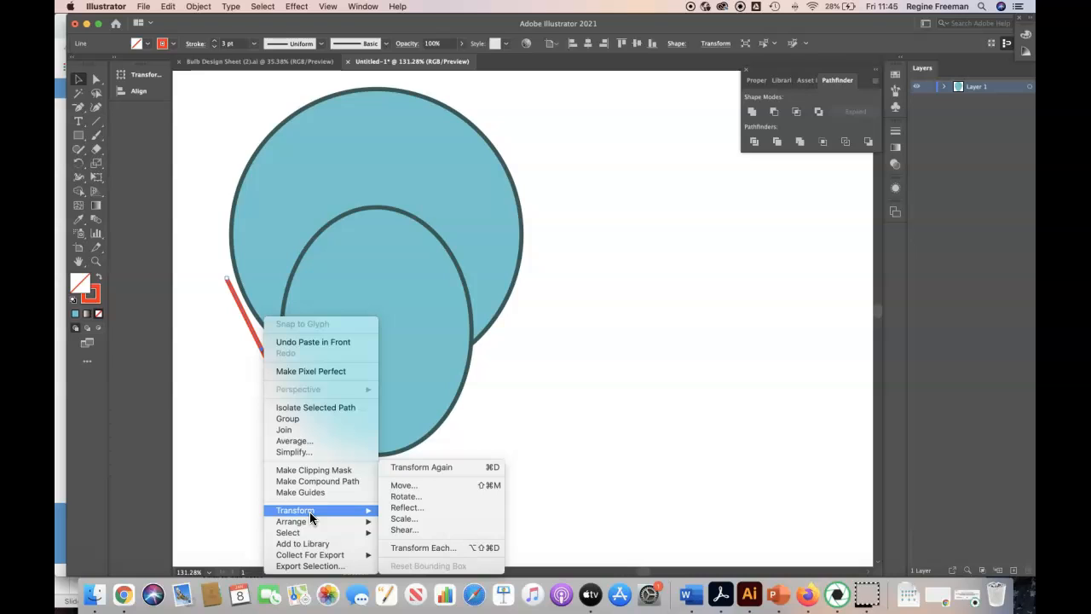
{"action": "left_click", "coordinate": [416, 507]}
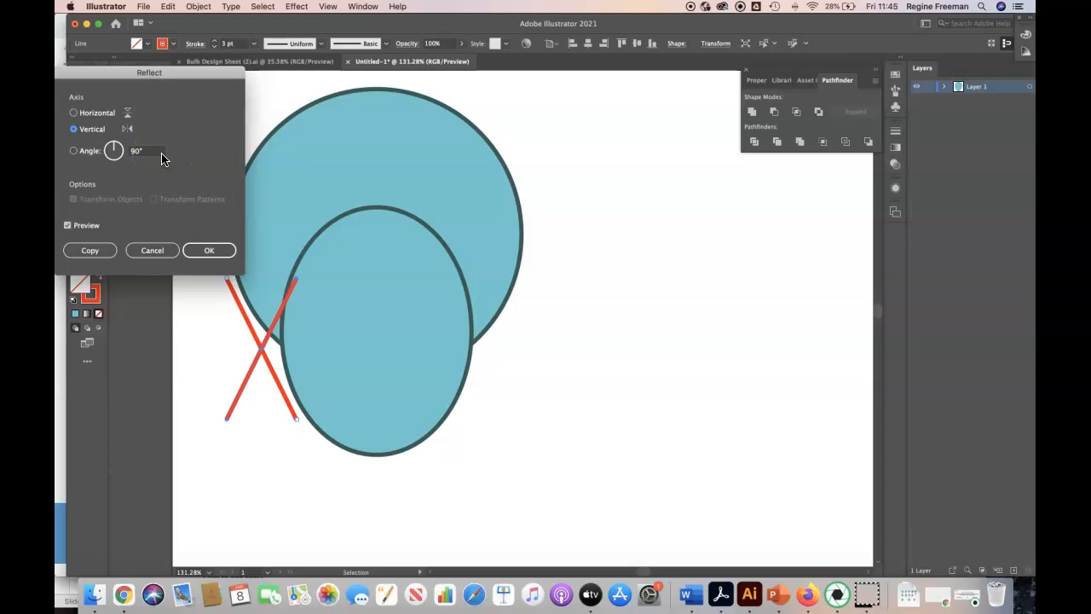
{"action": "left_click", "coordinate": [212, 250]}
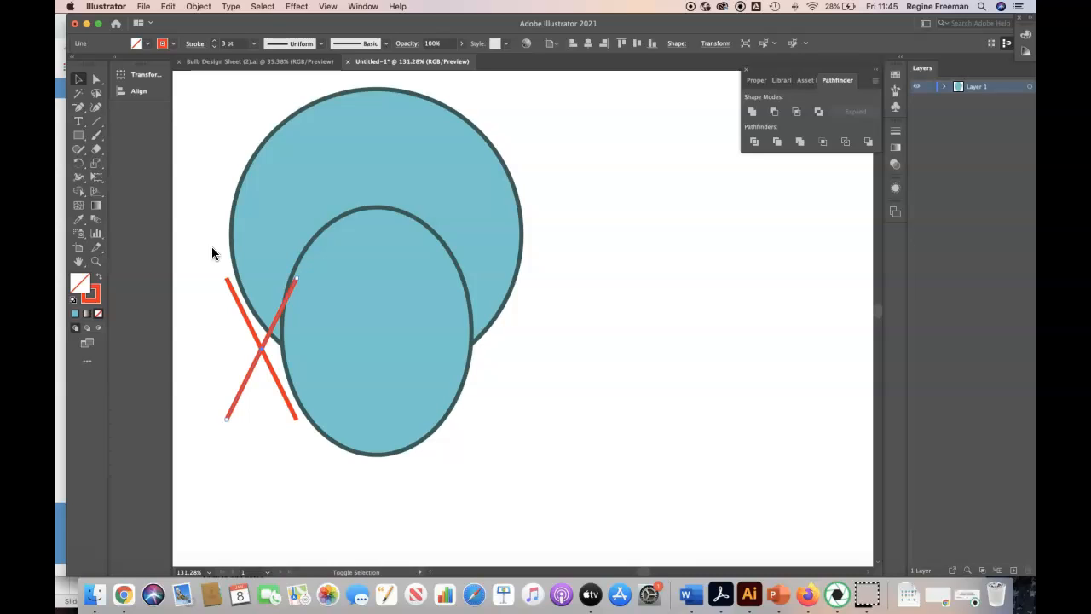
Step: Move the reflected line horizontally to the right side of the bulb until it touches the edges of the circle and the oval
{"action": "key", "text": "shift+Right"}
{"action": "key", "text": "shift+Right"}
{"action": "key", "text": "shift+Right"}
{"action": "key", "text": "shift+Right"}
{"action": "key", "text": "shift+Right"}
{"action": "key", "text": "shift+Right"}
{"action": "key", "text": "shift+Right"}
{"action": "key", "text": "shift+Right"}
{"action": "key", "text": "shift+Right"}
{"action": "key", "text": "shift+Right"}
{"action": "key", "text": "shift+Right"}
{"action": "key", "text": "shift+Right"}
{"action": "key", "text": "shift+Right"}
{"action": "key", "text": "shift+Right"}
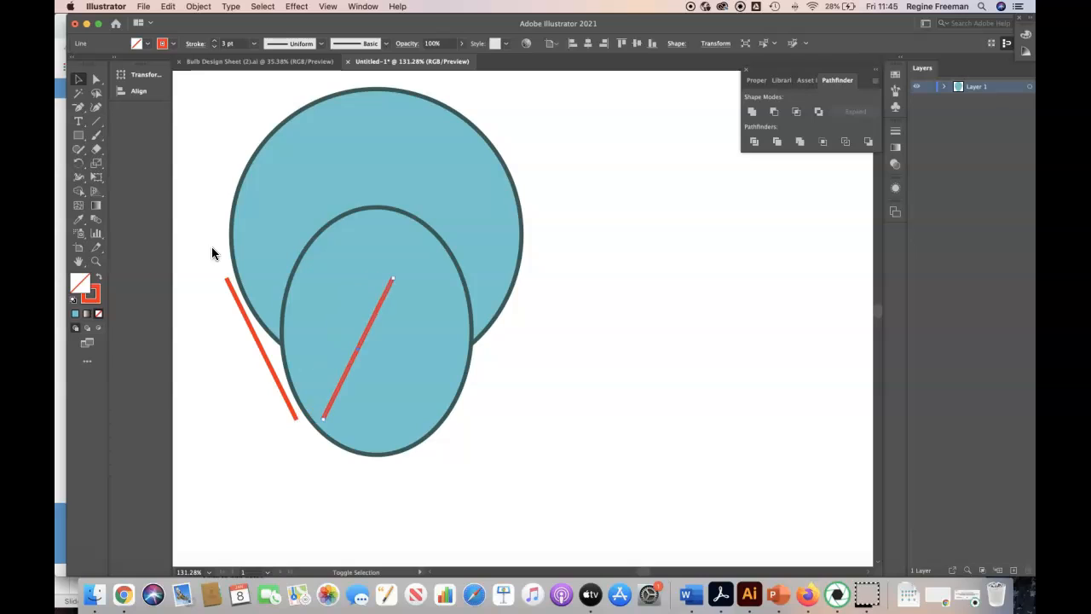
{"action": "key", "text": "shift+Right"}
{"action": "key", "text": "shift+Right"}
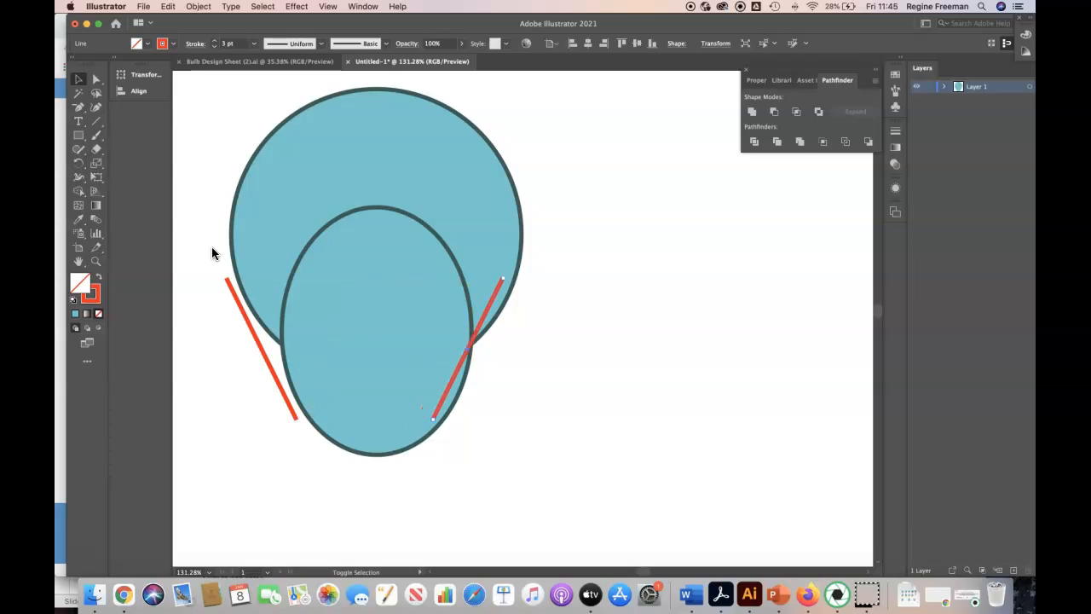
{"action": "key", "text": "shift+Right"}
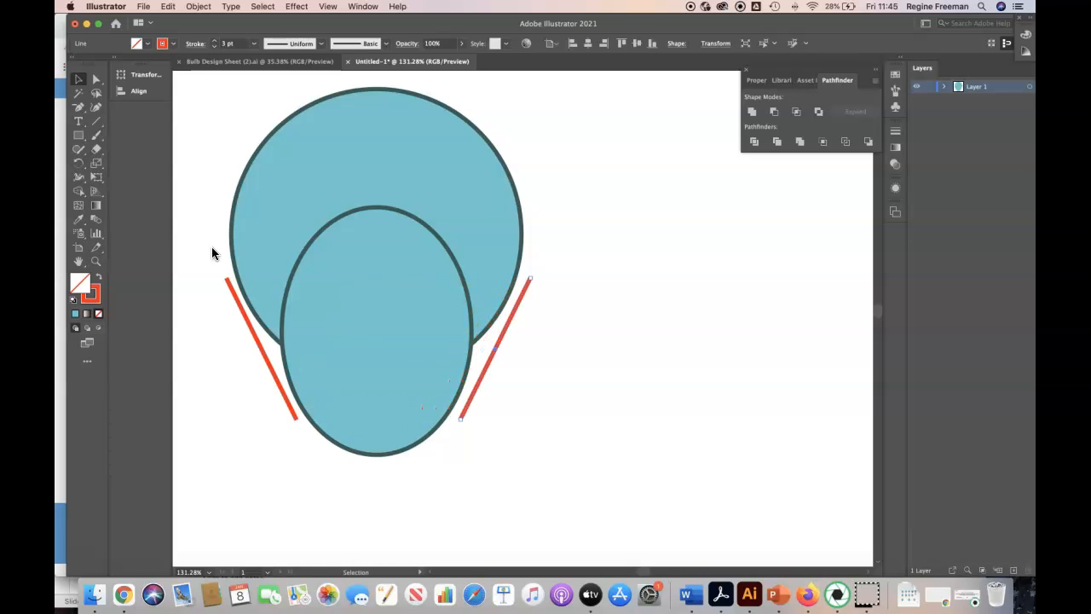
{"action": "key", "text": "Left"}
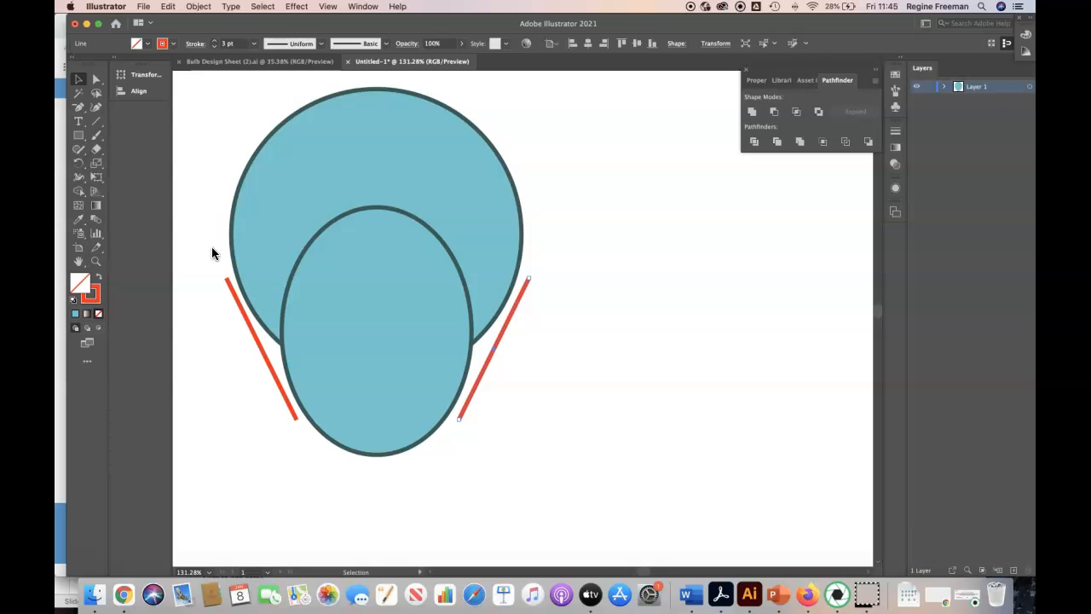
{"action": "key", "text": "Left"}
{"action": "key", "text": "Left"}
{"action": "key", "text": "Left"}
{"action": "key", "text": "Left"}
{"action": "key", "text": "Left"}
{"action": "key", "text": "Left"}
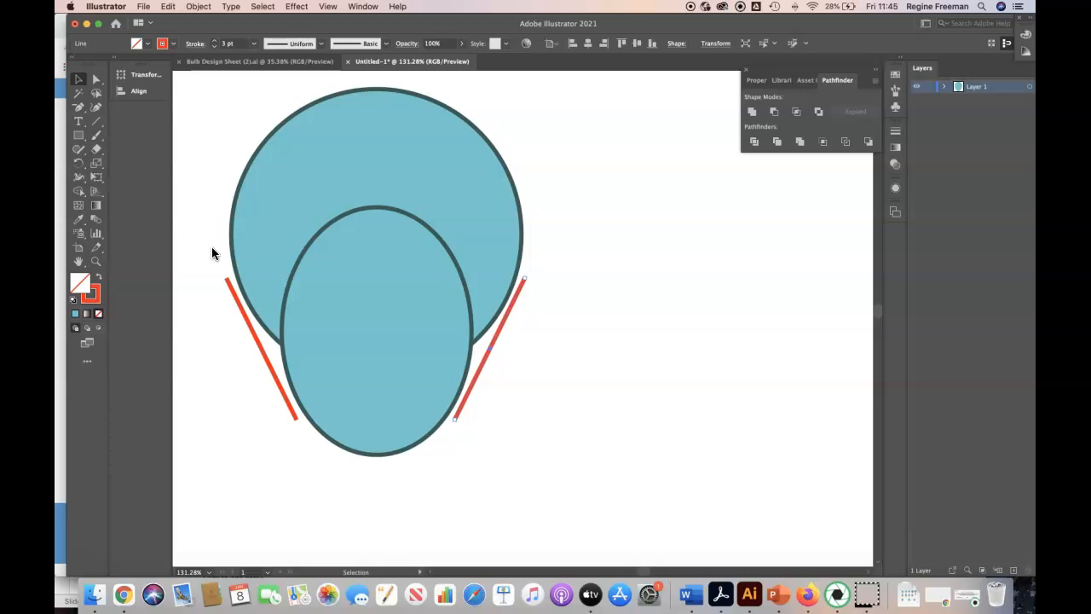
{"action": "key", "text": "Left"}
{"action": "key", "text": "Left"}
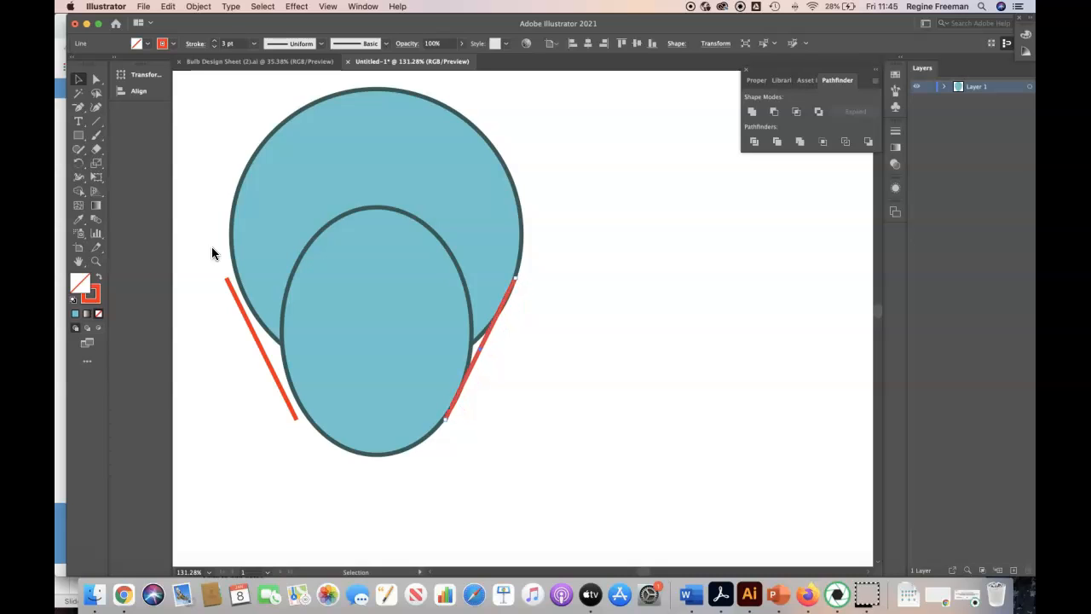
Step: Nudge the left red line inward until it overlaps the left edges of the circle and the oval
{"action": "left_click", "coordinate": [240, 304]}
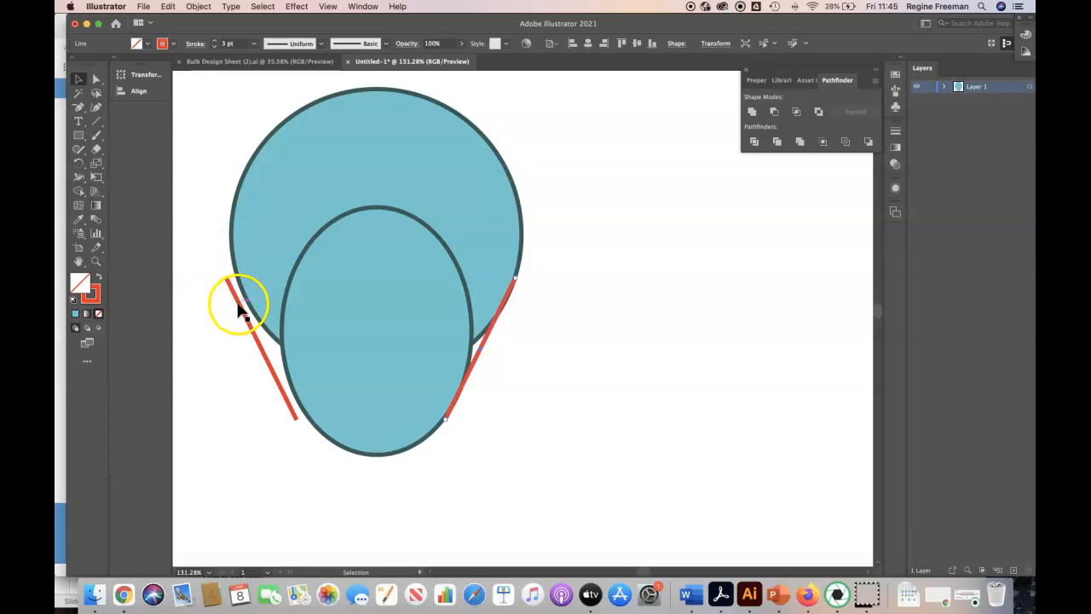
{"action": "key", "text": "Right"}
{"action": "key", "text": "Right"}
{"action": "key", "text": "Right"}
{"action": "key", "text": "Right"}
{"action": "key", "text": "Right"}
{"action": "key", "text": "Right"}
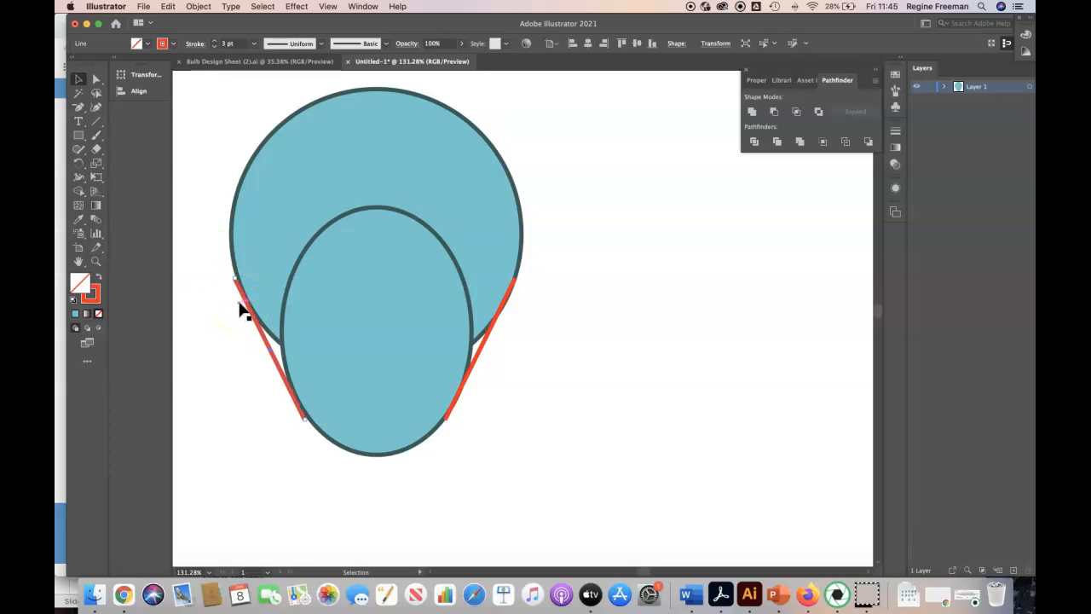
{"action": "key", "text": "Right"}
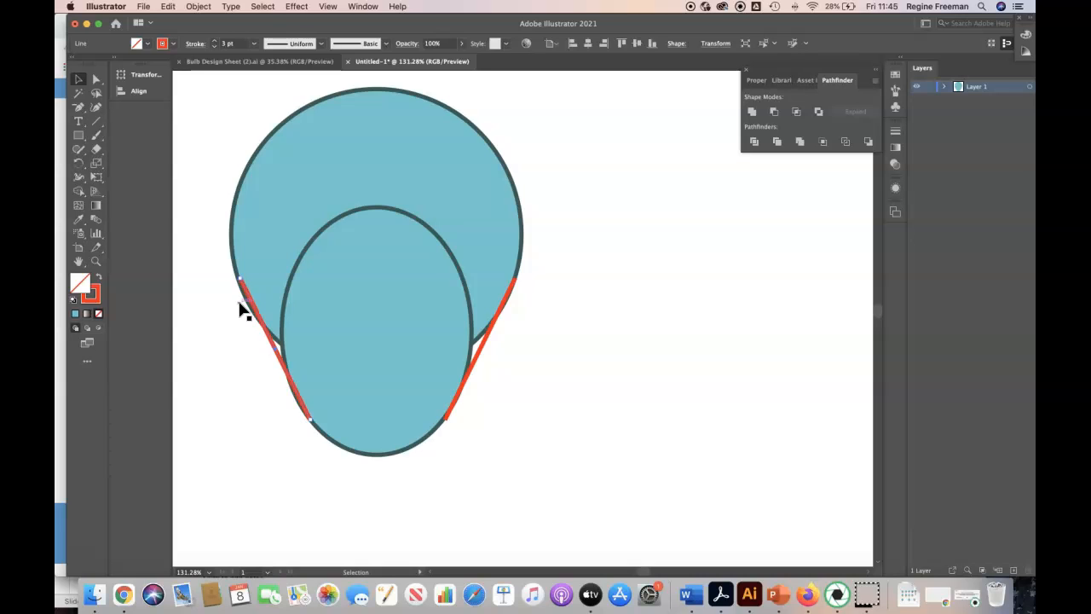
{"action": "key", "text": "Left"}
Step: Fine-tune the right red line with a slight nudge inward so it matches the left line against the outlines
{"action": "scroll", "coordinate": [241, 309], "scroll_direction": "up", "scroll_amount": 5}
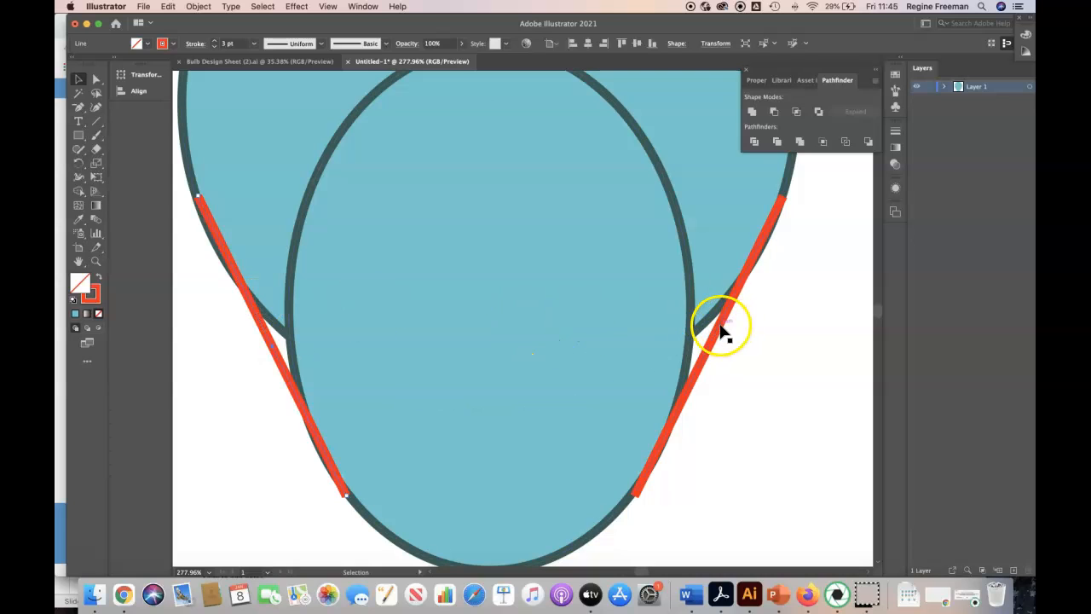
{"action": "key", "text": "Left"}
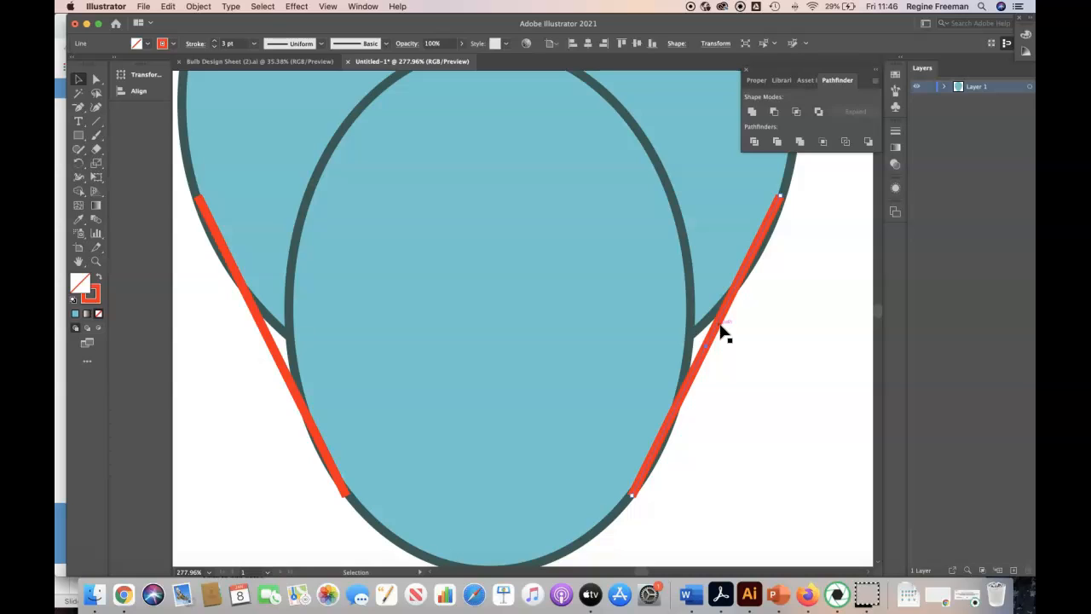
{"action": "left_click", "coordinate": [738, 409]}
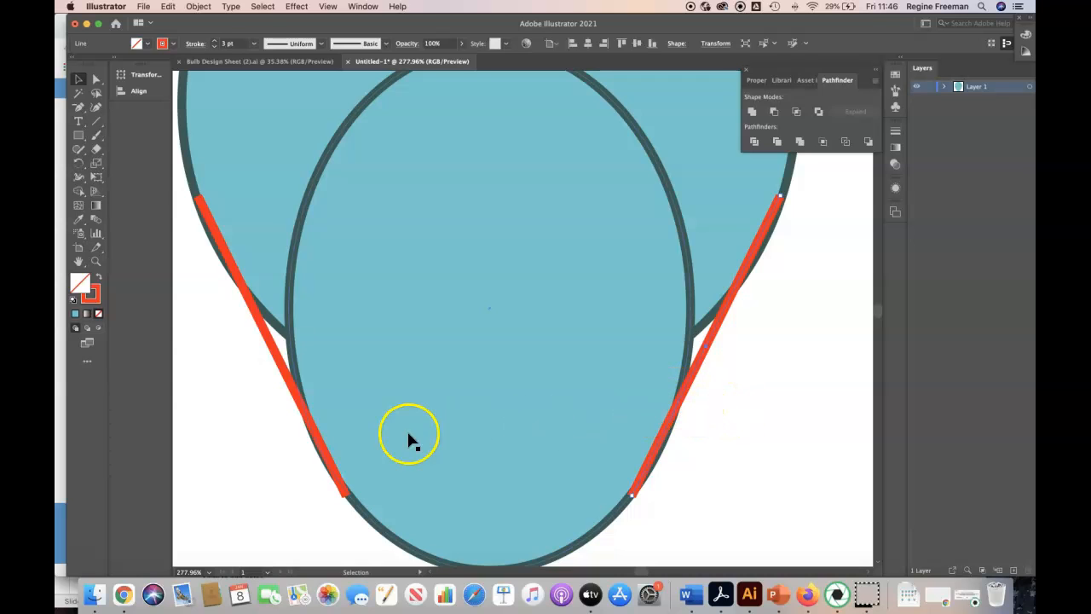
{"action": "scroll", "coordinate": [426, 432], "scroll_direction": "down", "scroll_amount": 3, "text": "alt"}
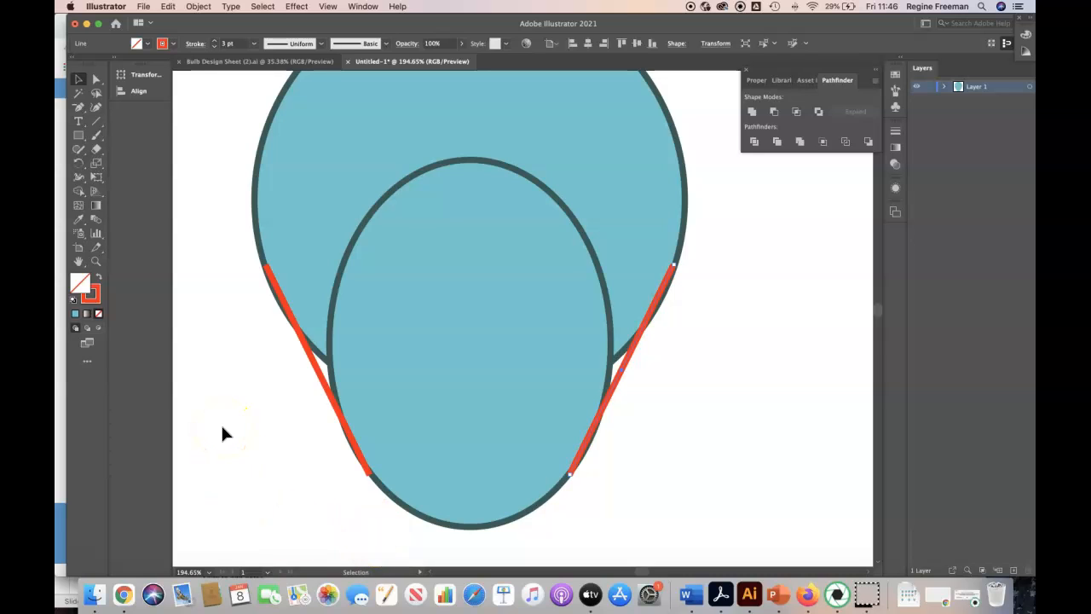
Step: Join the upper ends and the lower ends of the two red lines with straight Pen tool segments, closing them into a trapezoid
{"action": "left_click", "coordinate": [84, 112]}
{"action": "left_click_drag", "start_coordinate": [84, 113], "coordinate": [119, 107]}
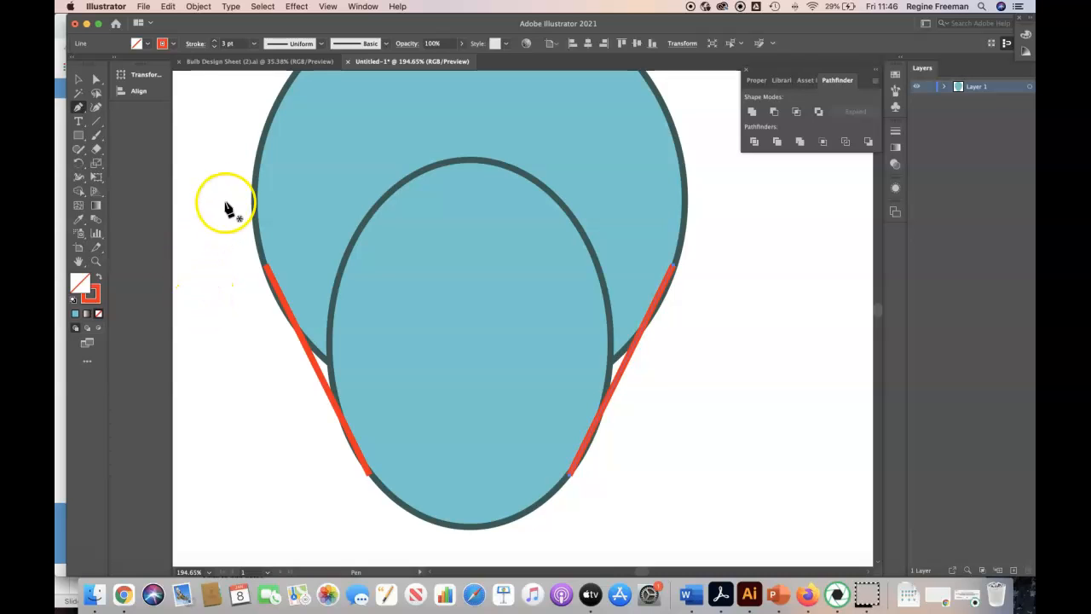
{"action": "left_click", "coordinate": [266, 268]}
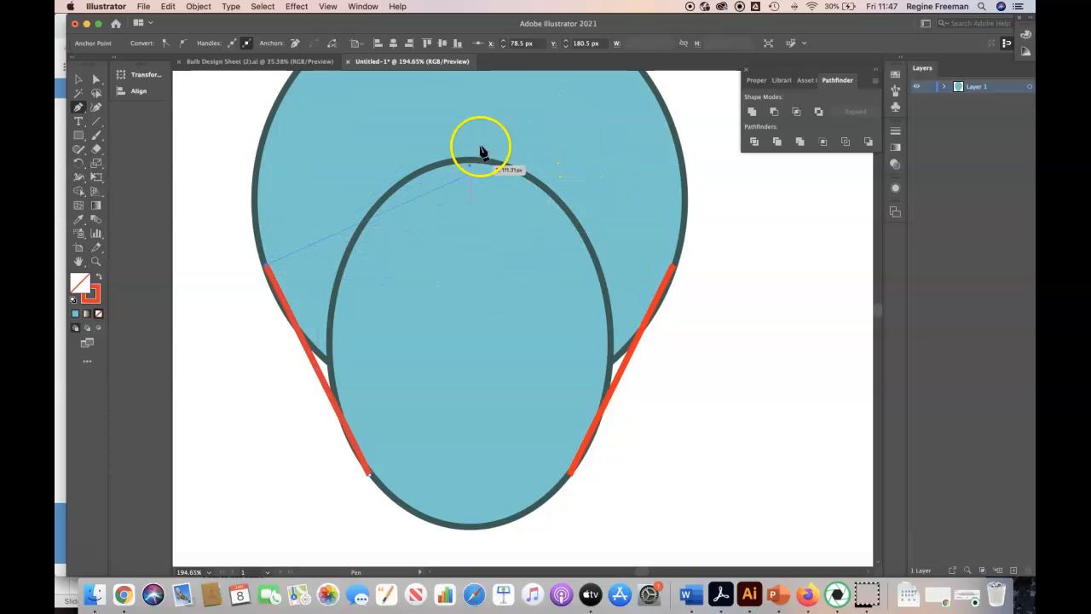
{"action": "left_click", "coordinate": [675, 266]}
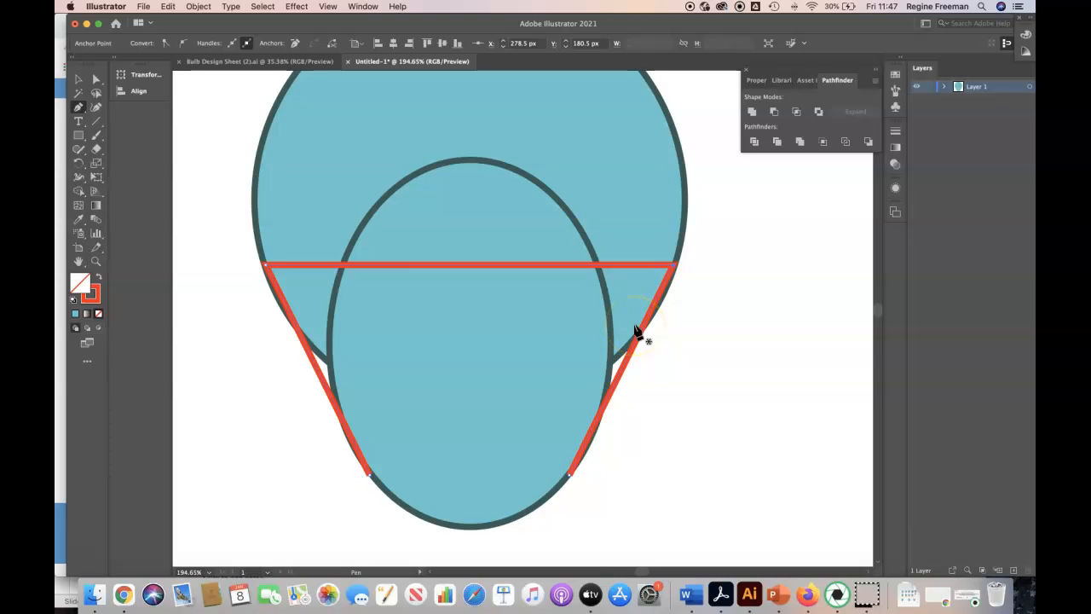
{"action": "left_click", "coordinate": [569, 474]}
{"action": "left_click", "coordinate": [369, 476]}
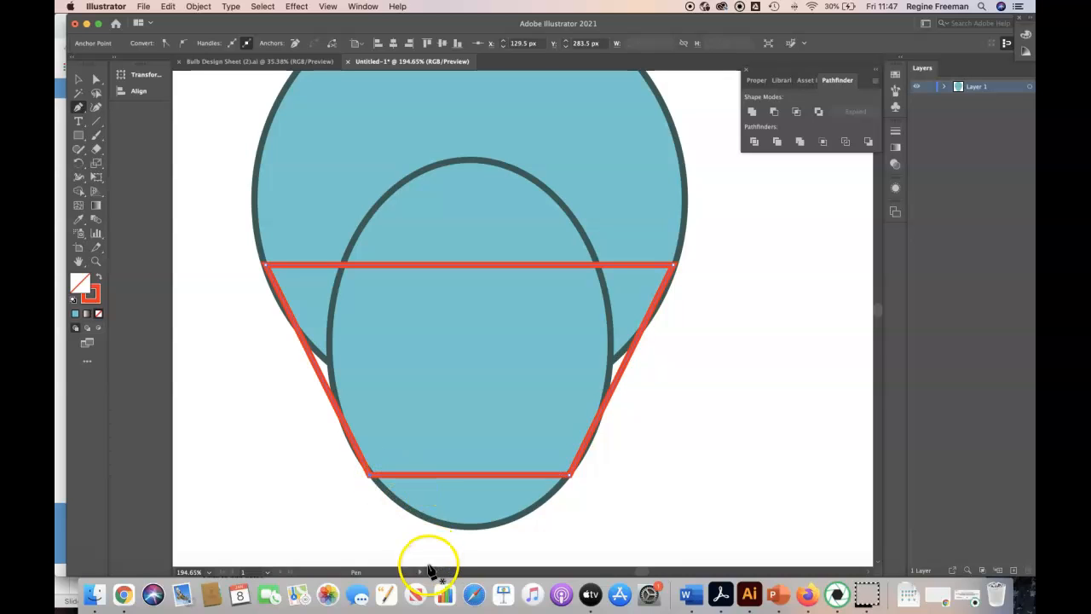
Step: Fill the closed trapezoid with a dark red swatch that contrasts with its brighter red outline
{"action": "key", "text": "v"}
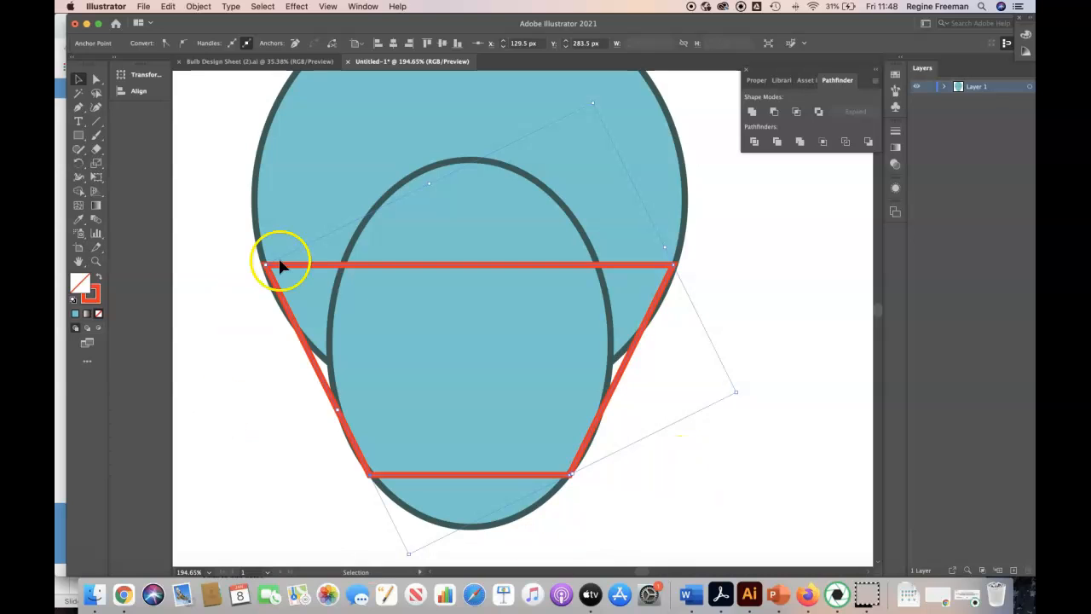
{"action": "left_click", "coordinate": [273, 375]}
{"action": "left_click", "coordinate": [307, 349]}
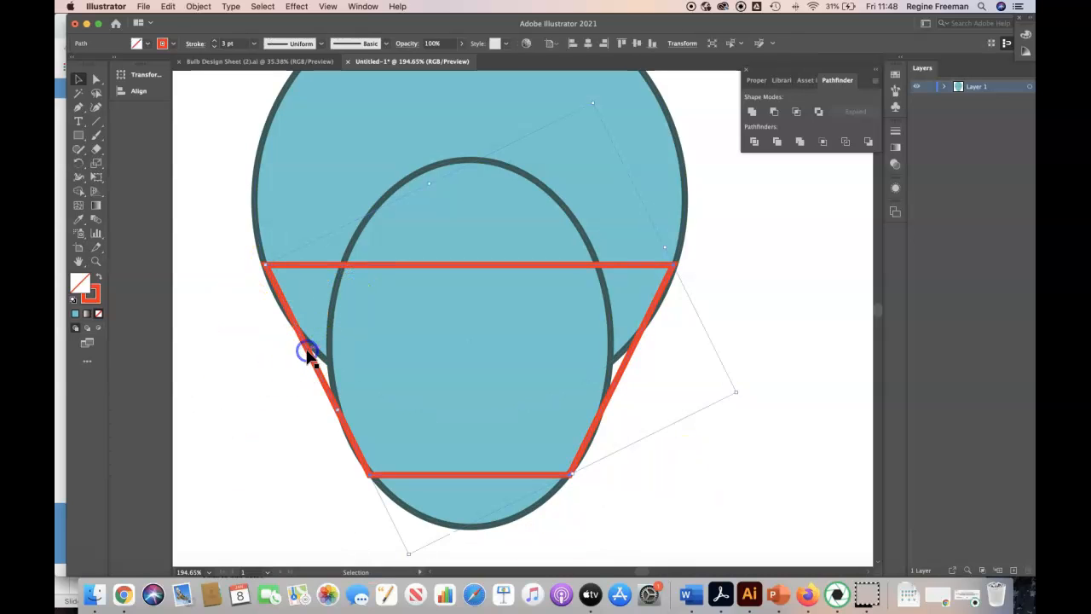
{"action": "left_click", "coordinate": [139, 44]}
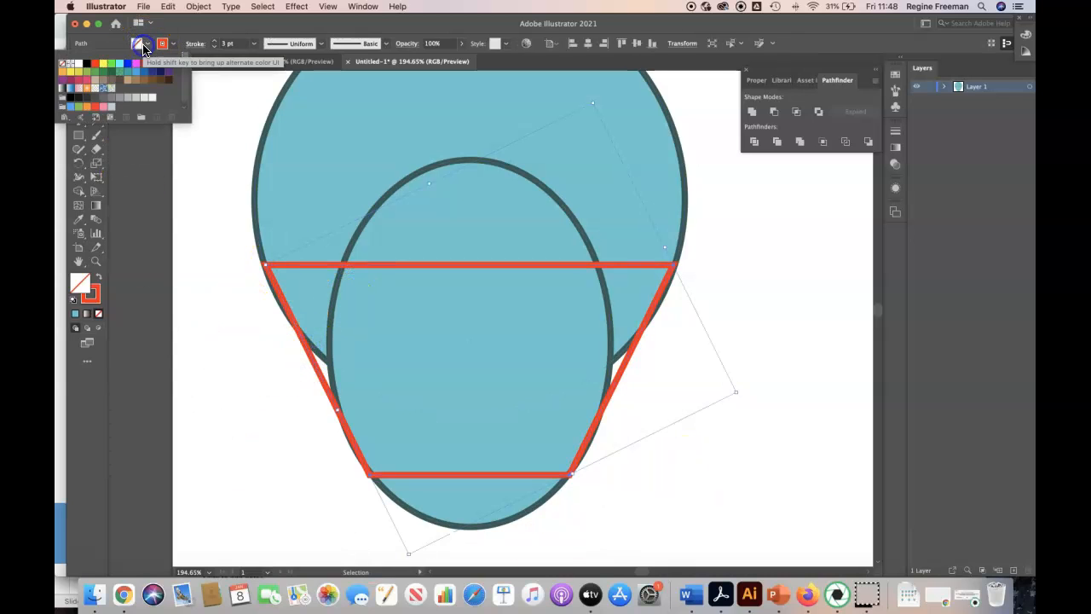
{"action": "left_click", "coordinate": [94, 65]}
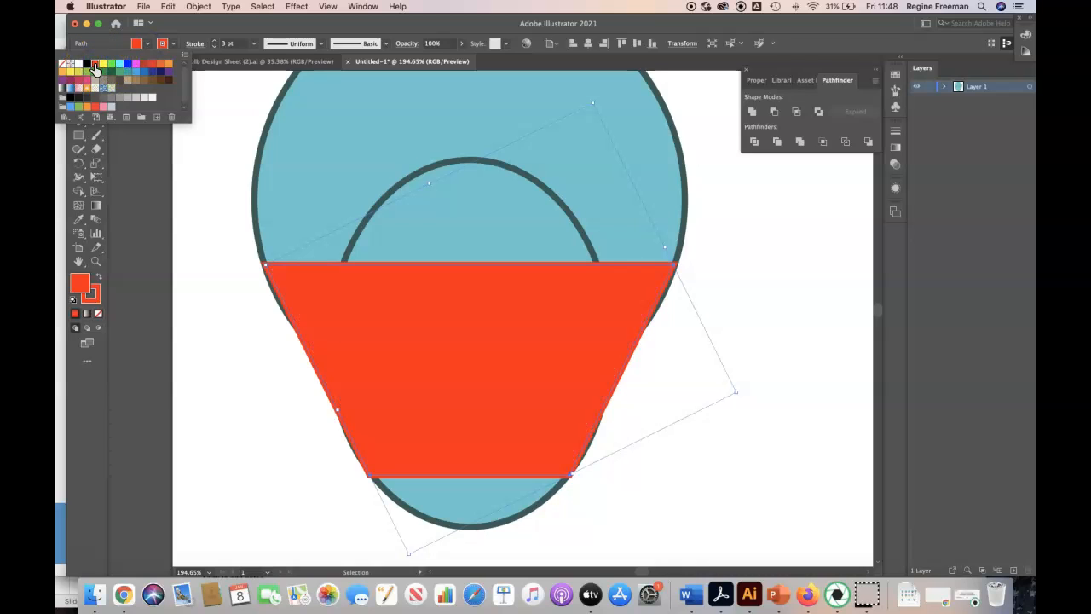
{"action": "left_click", "coordinate": [143, 65]}
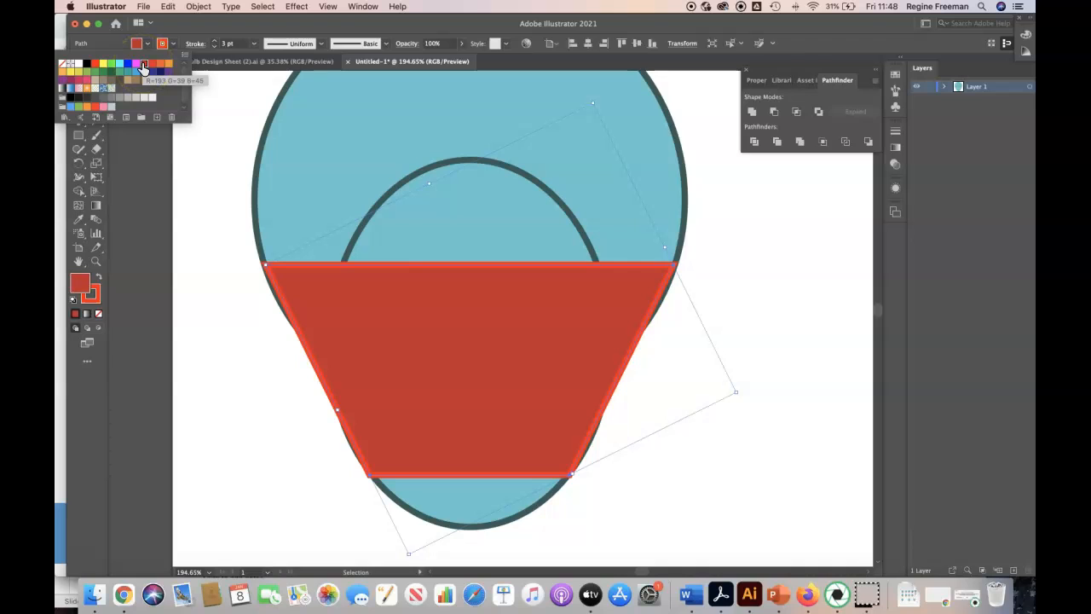
{"action": "left_click", "coordinate": [757, 247]}
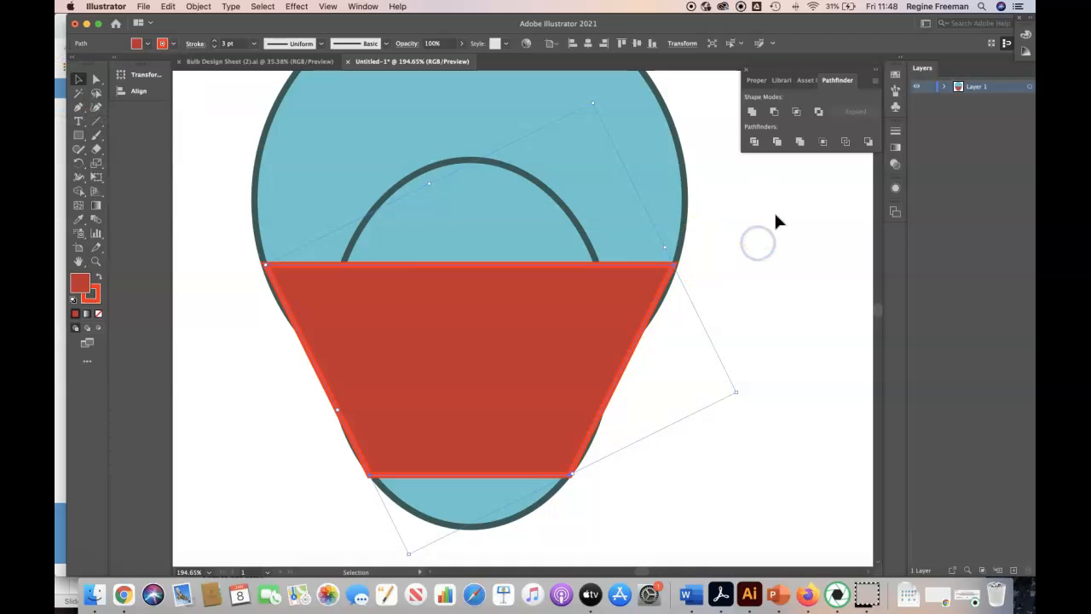
Step: Hide the Pathfinder options and bring them back
{"action": "left_click", "coordinate": [746, 69]}
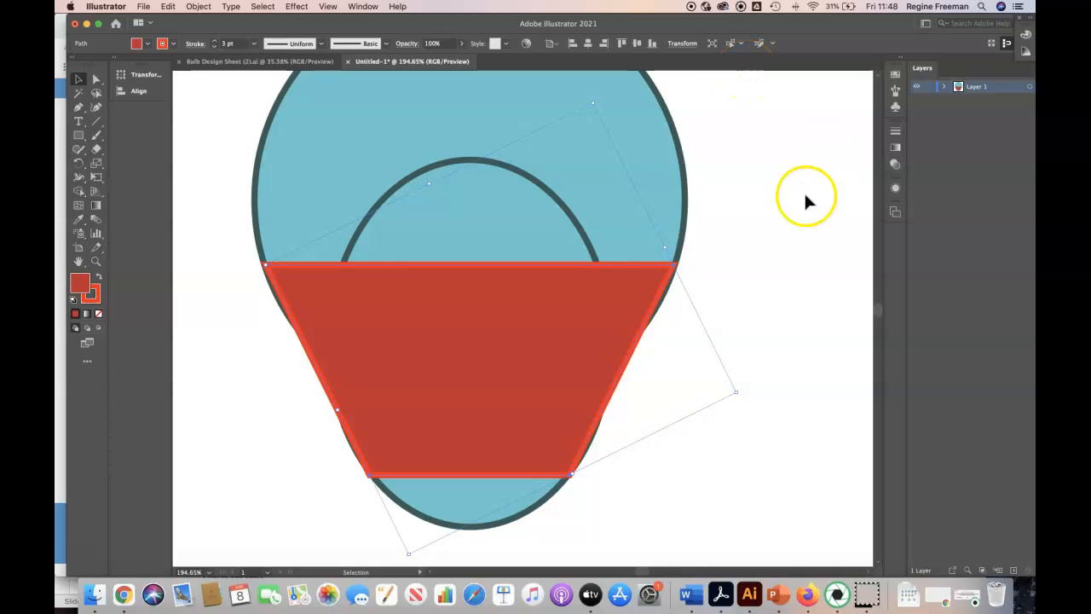
{"action": "left_click", "coordinate": [364, 7]}
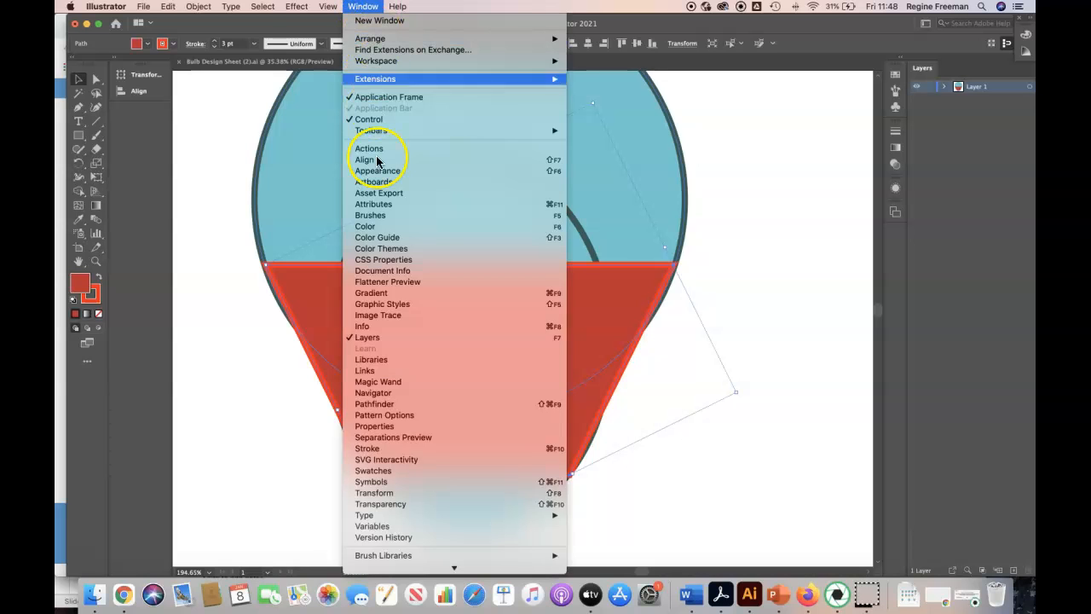
{"action": "left_click", "coordinate": [384, 407]}
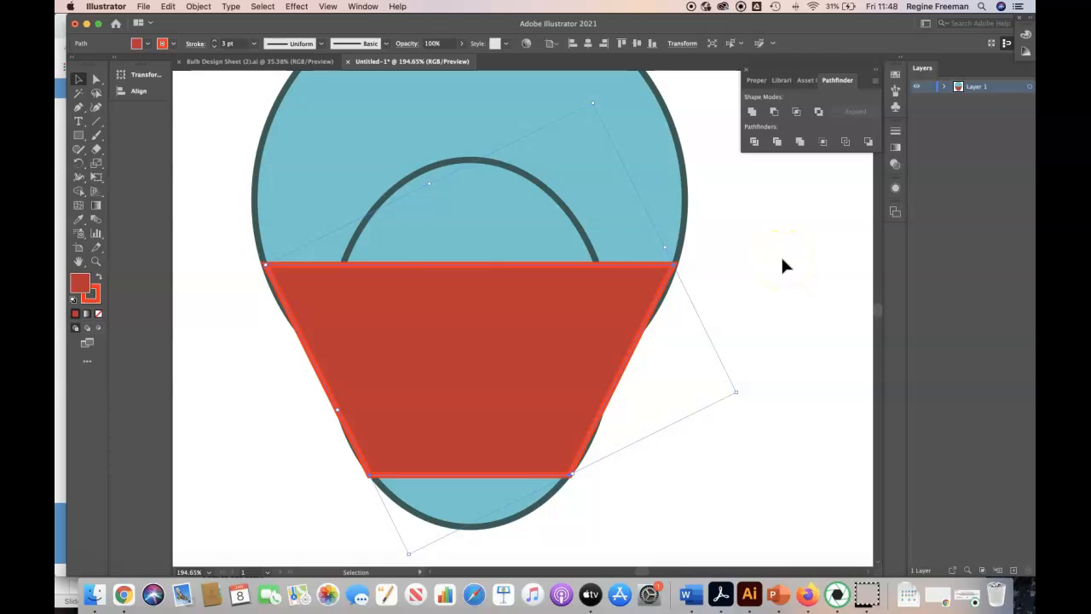
Step: Try combining the circle, the oval and the red trapezoid into a single shape with Unite
{"action": "left_click", "coordinate": [349, 109]}
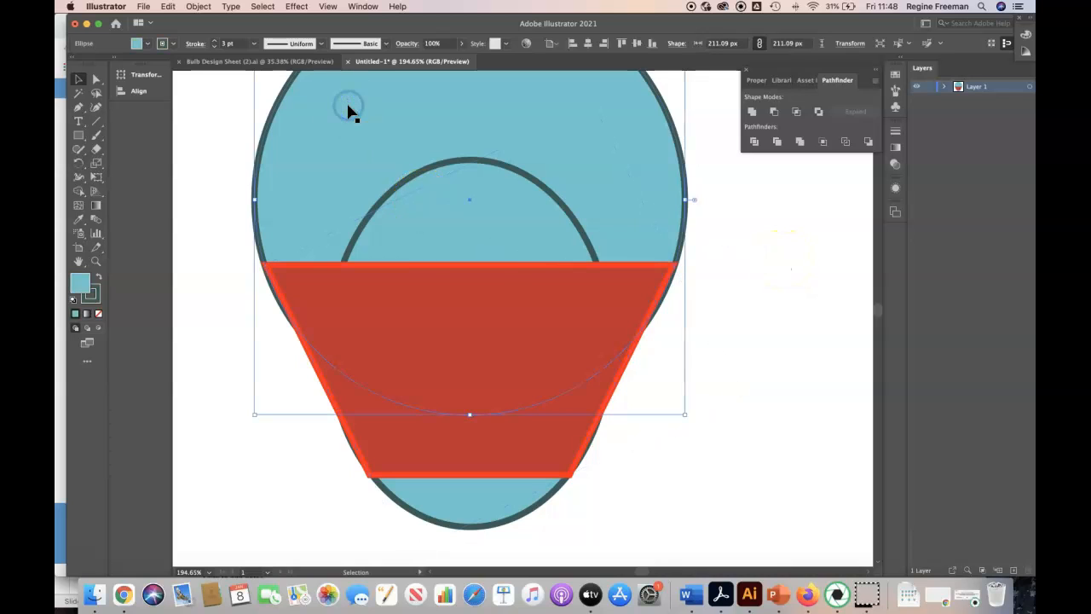
{"action": "left_click", "coordinate": [420, 170], "text": "shift"}
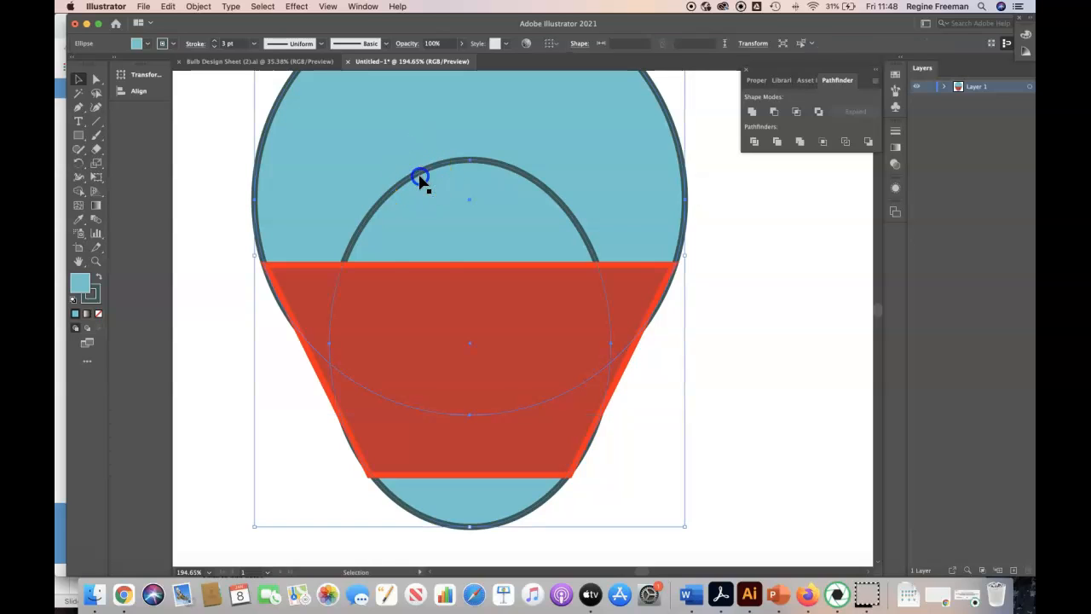
{"action": "left_click", "coordinate": [419, 281], "text": "shift"}
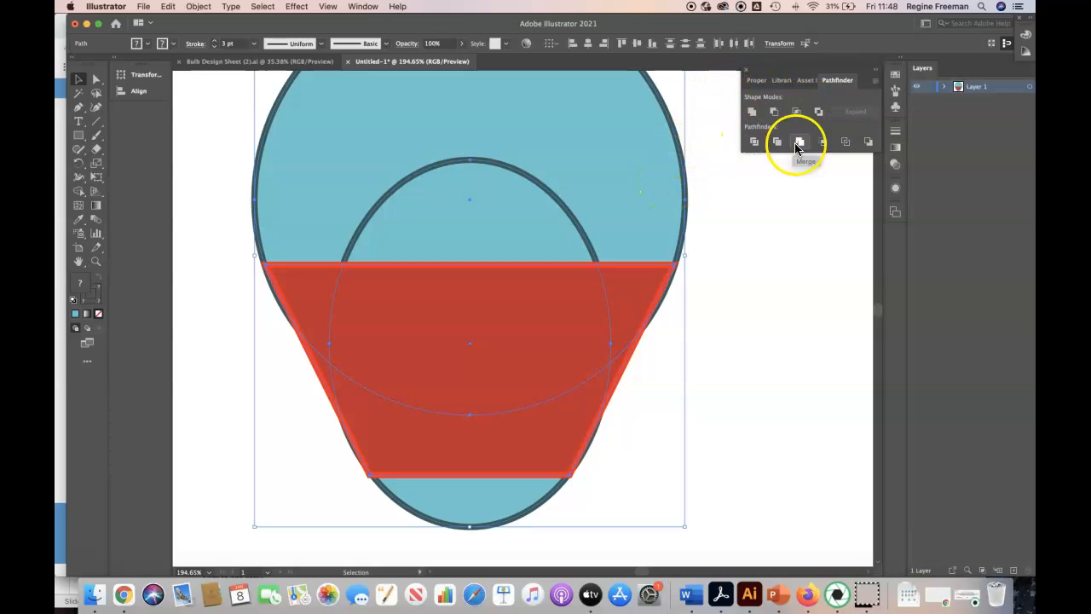
{"action": "left_click", "coordinate": [750, 116]}
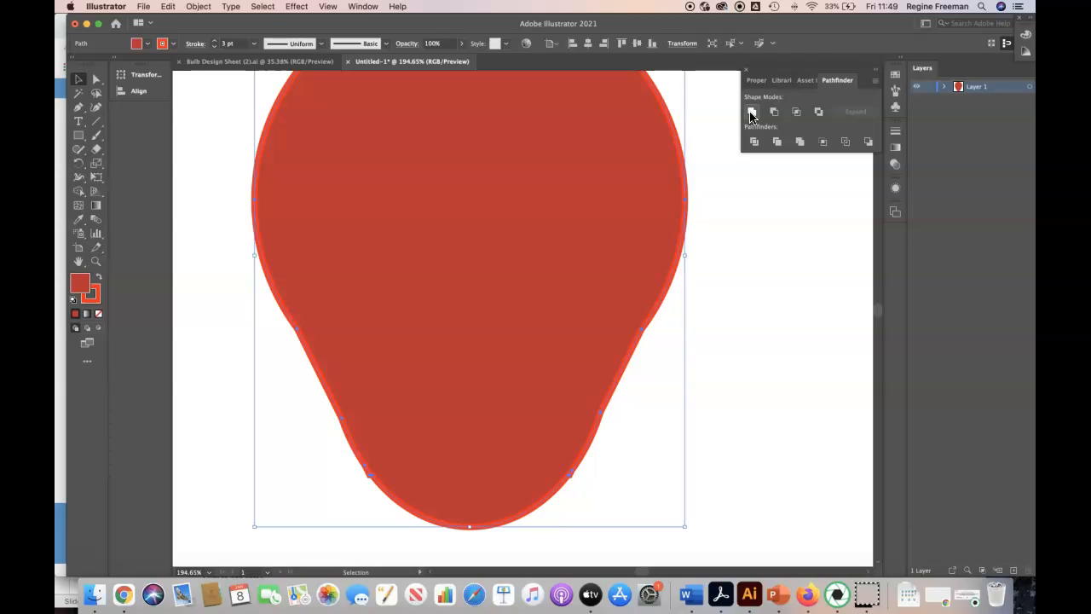
{"action": "key", "text": "super+z"}
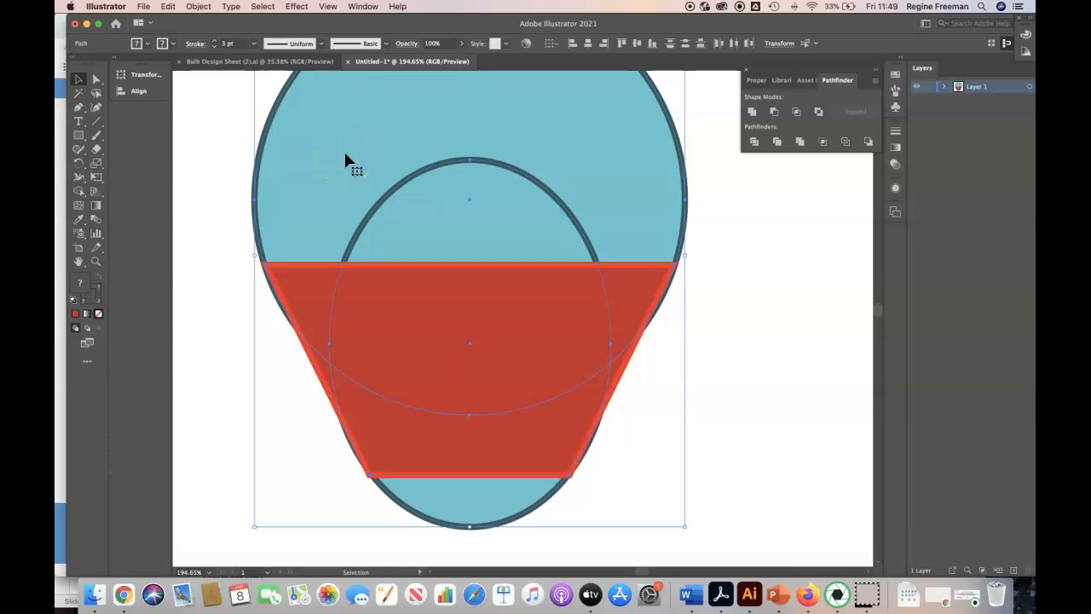
Step: Match the trapezoid's fill and outline to the circle's light blue fill and dark stroke with the Eyedropper
{"action": "left_click", "coordinate": [319, 267]}
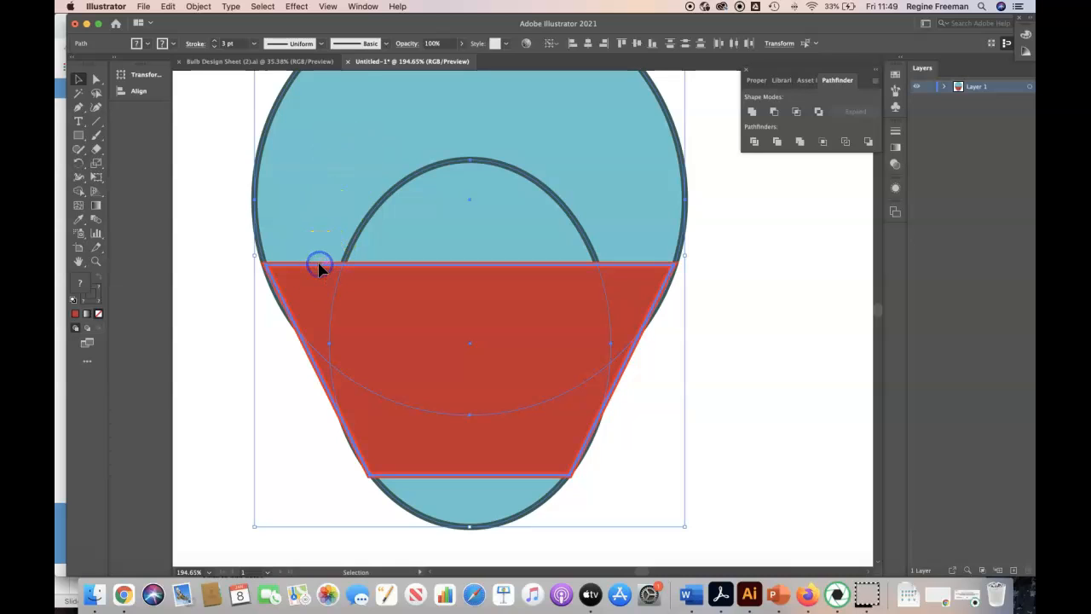
{"action": "left_click", "coordinate": [190, 285]}
{"action": "left_click", "coordinate": [317, 268]}
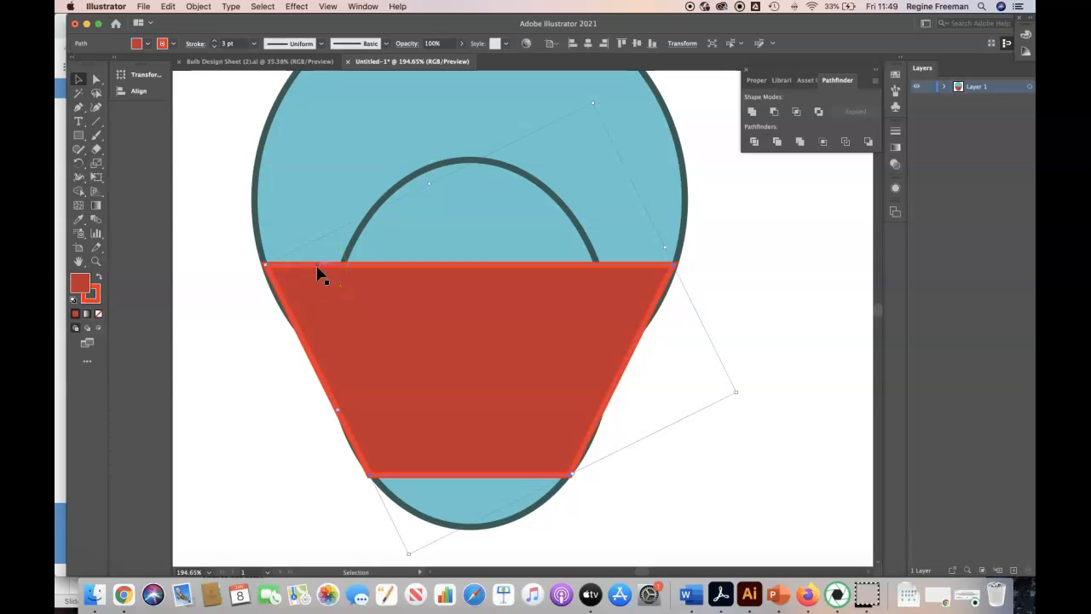
{"action": "left_click", "coordinate": [312, 179]}
{"action": "key", "text": "i"}
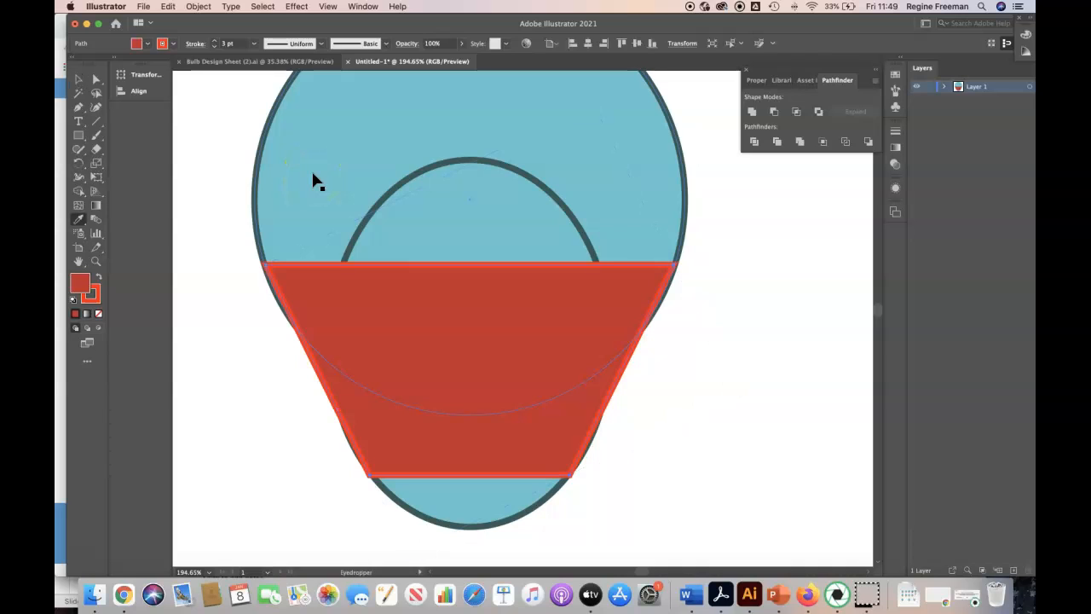
{"action": "left_click_drag", "start_coordinate": [312, 179], "coordinate": [285, 142]}
{"action": "left_click", "coordinate": [316, 141]}
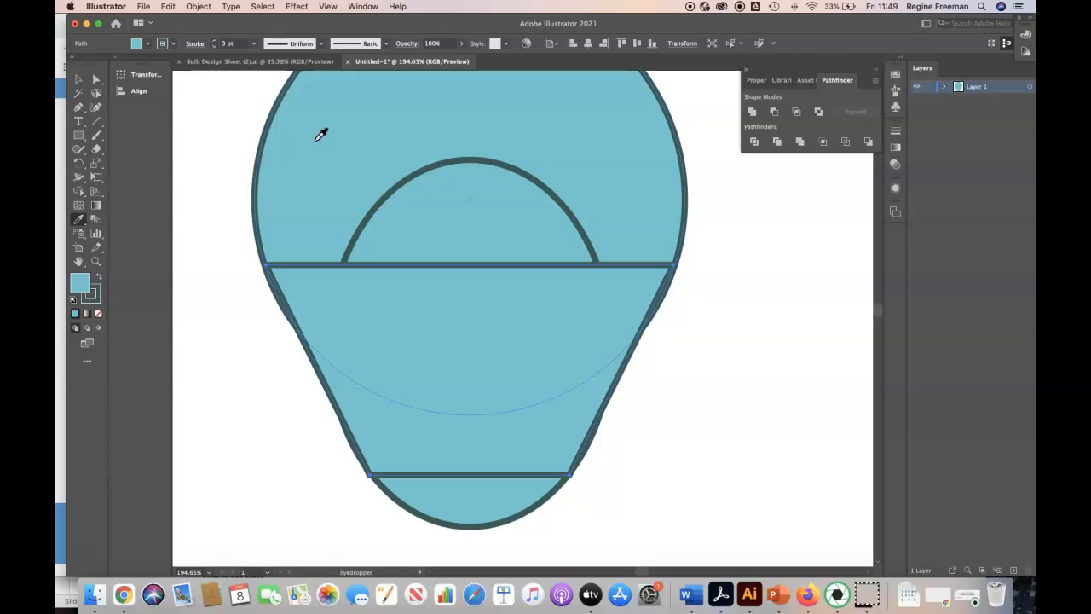
Step: Select the circle, the oval and the blue trapezoid and merge them into one bulb shape with Unite
{"action": "left_click_drag", "start_coordinate": [321, 134], "coordinate": [675, 138]}
{"action": "scroll", "coordinate": [675, 138], "scroll_direction": "up", "scroll_amount": 3}
{"action": "left_click_drag", "start_coordinate": [742, 237], "coordinate": [752, 270]}
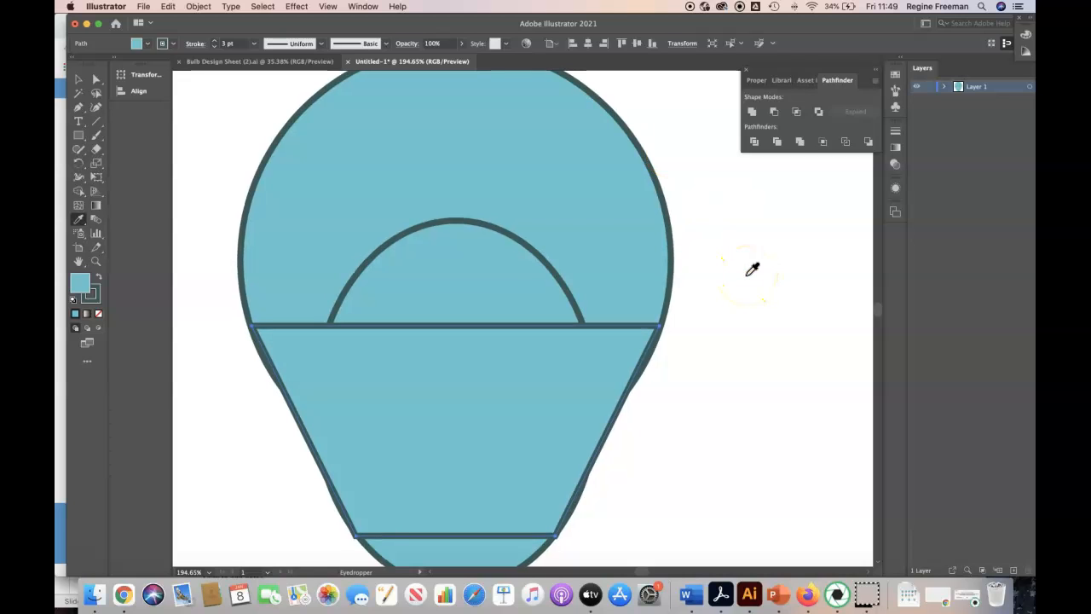
{"action": "key", "text": "v"}
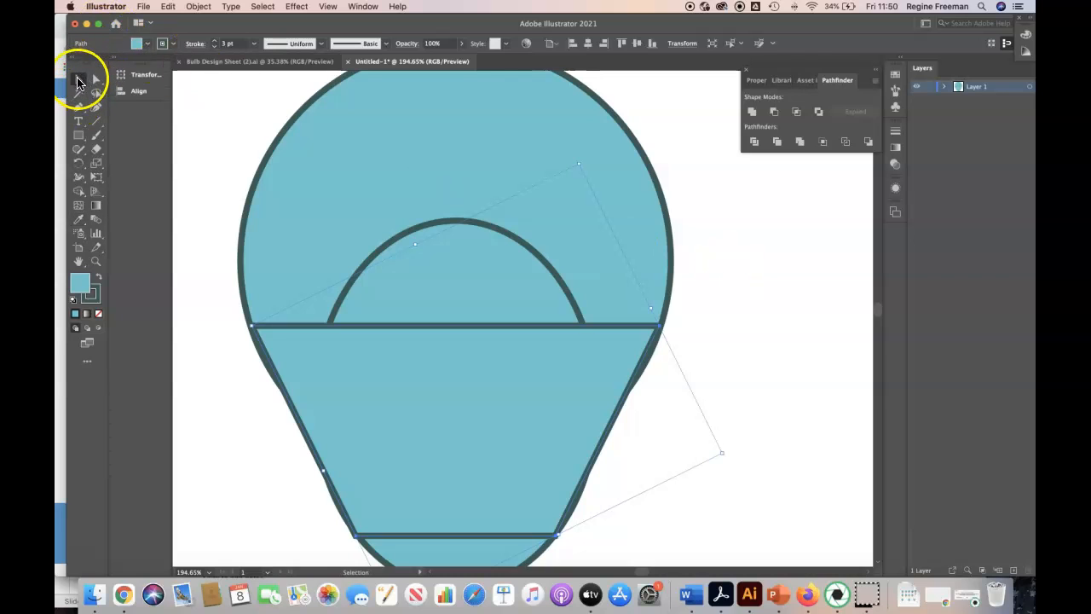
{"action": "left_click", "coordinate": [760, 256]}
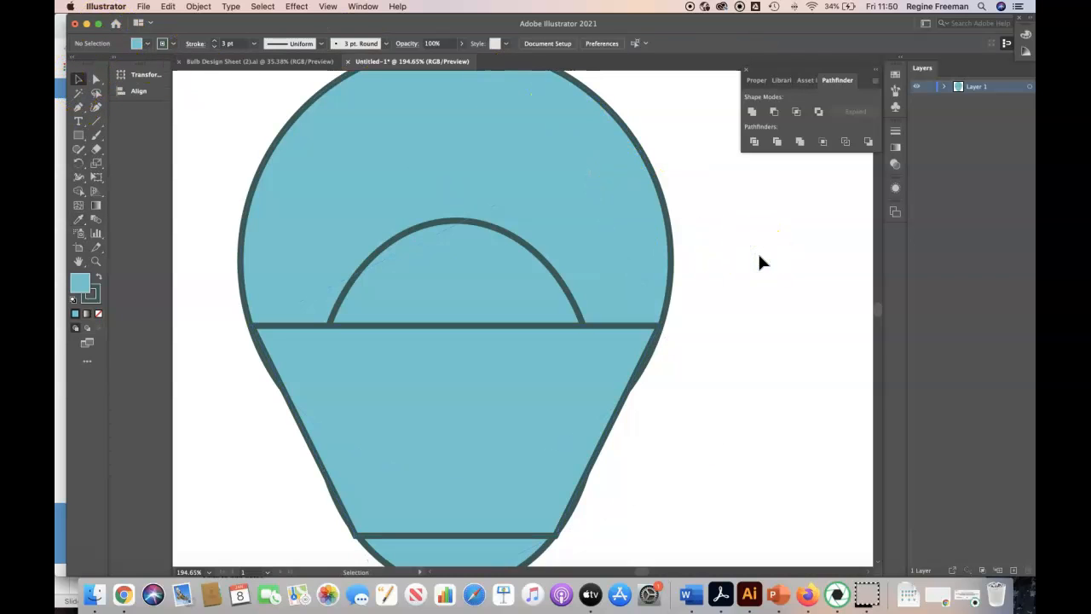
{"action": "left_click", "coordinate": [672, 243]}
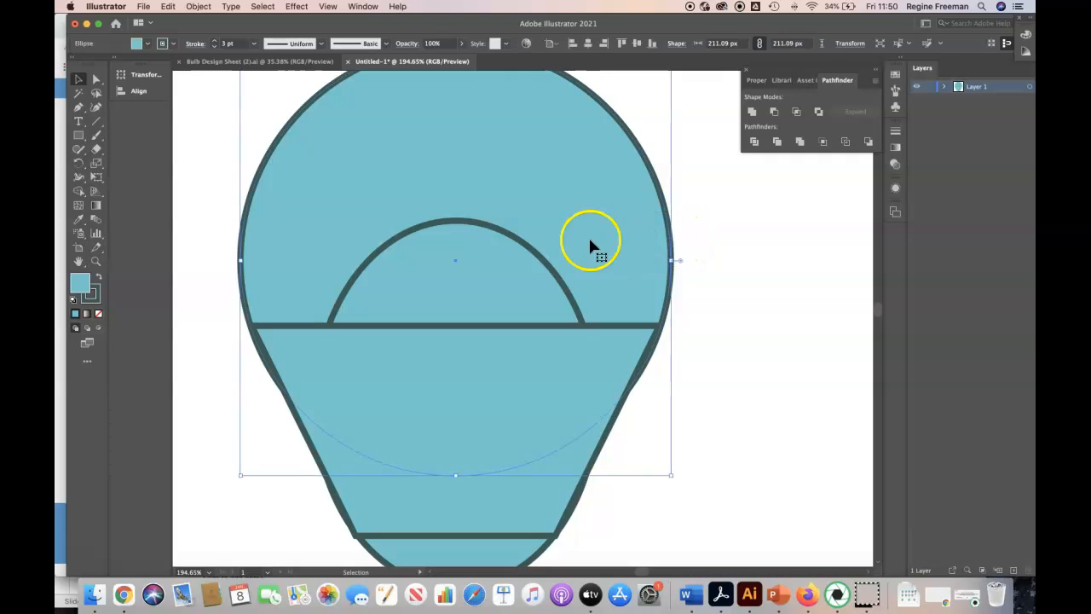
{"action": "left_click", "coordinate": [539, 257]}
{"action": "left_click", "coordinate": [514, 324]}
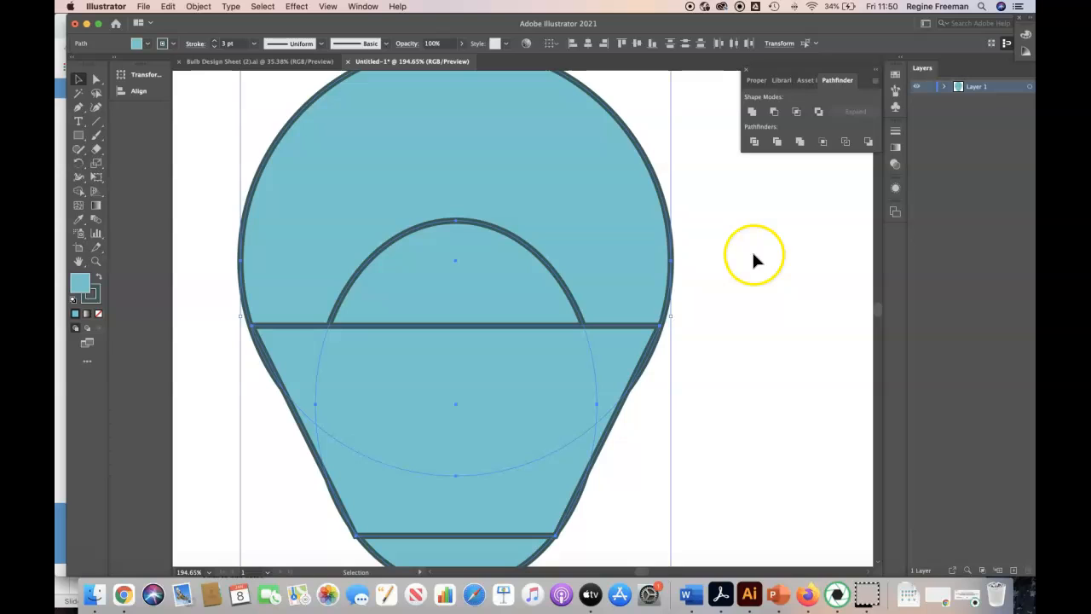
{"action": "left_click", "coordinate": [791, 368]}
{"action": "left_click_drag", "start_coordinate": [750, 435], "coordinate": [480, 164]}
{"action": "left_click", "coordinate": [752, 113]}
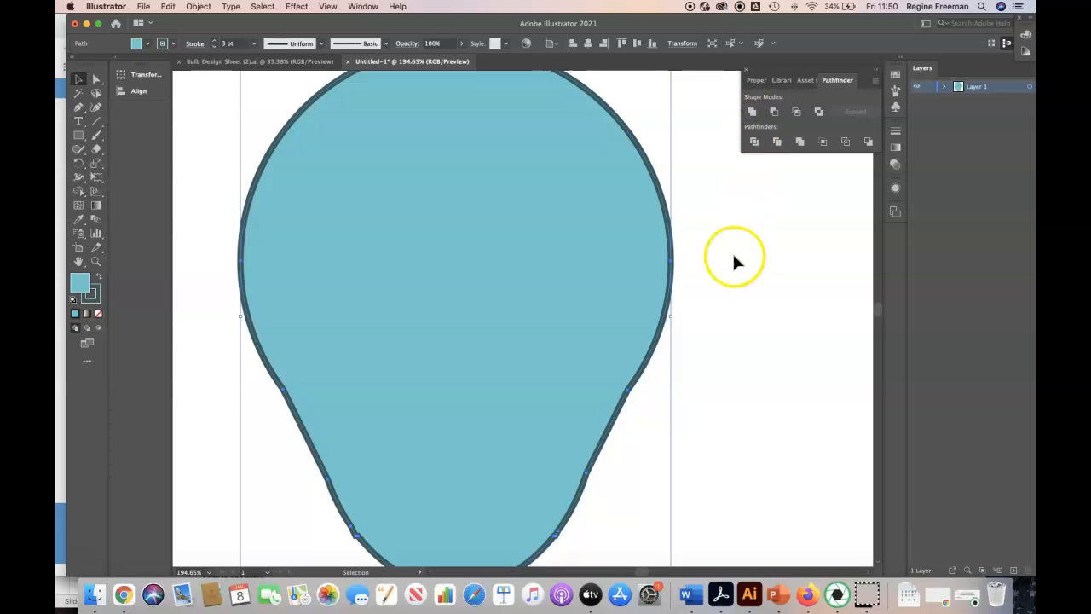
Step: Delete the stray anchor point that makes a kink on the lower-left side of the bulb's outline
{"action": "scroll", "coordinate": [722, 282], "scroll_direction": "down", "scroll_amount": 5}
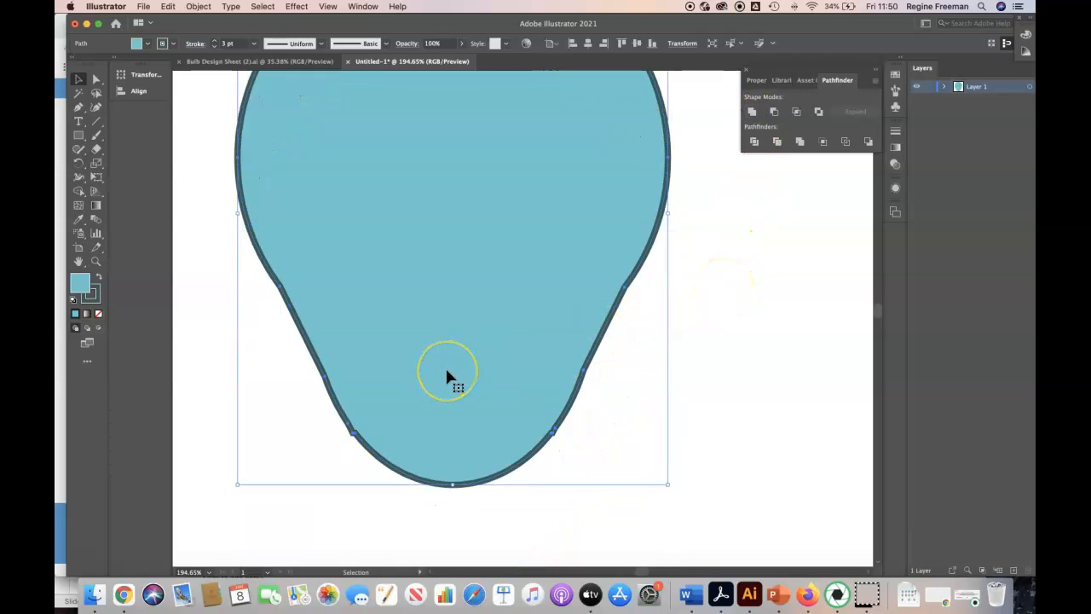
{"action": "scroll", "coordinate": [446, 371], "scroll_direction": "up", "scroll_amount": 6}
{"action": "scroll", "coordinate": [446, 371], "scroll_direction": "down", "scroll_amount": 4}
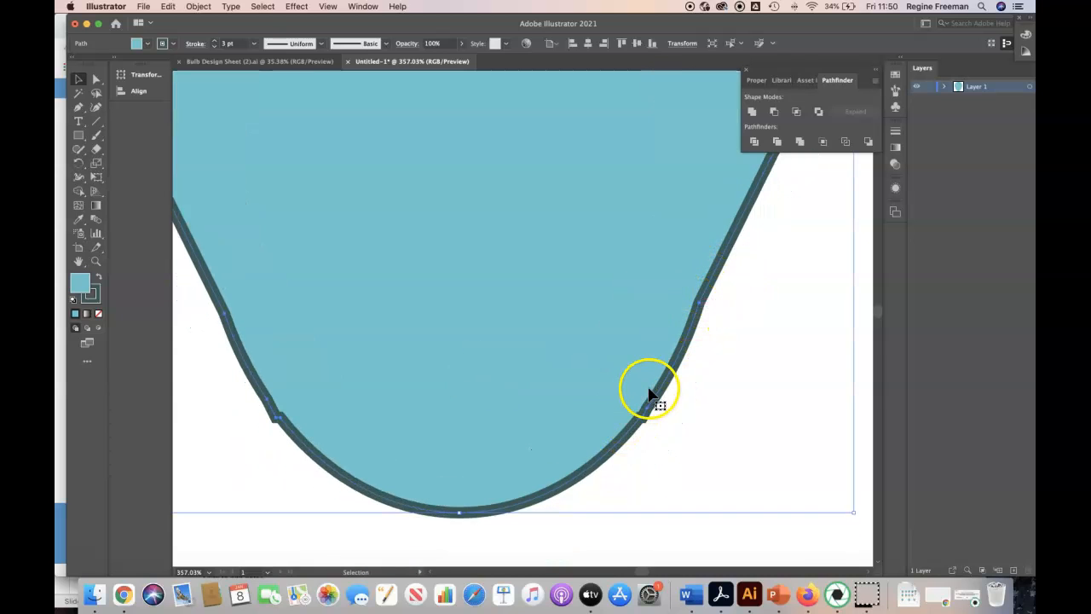
{"action": "left_click", "coordinate": [292, 438]}
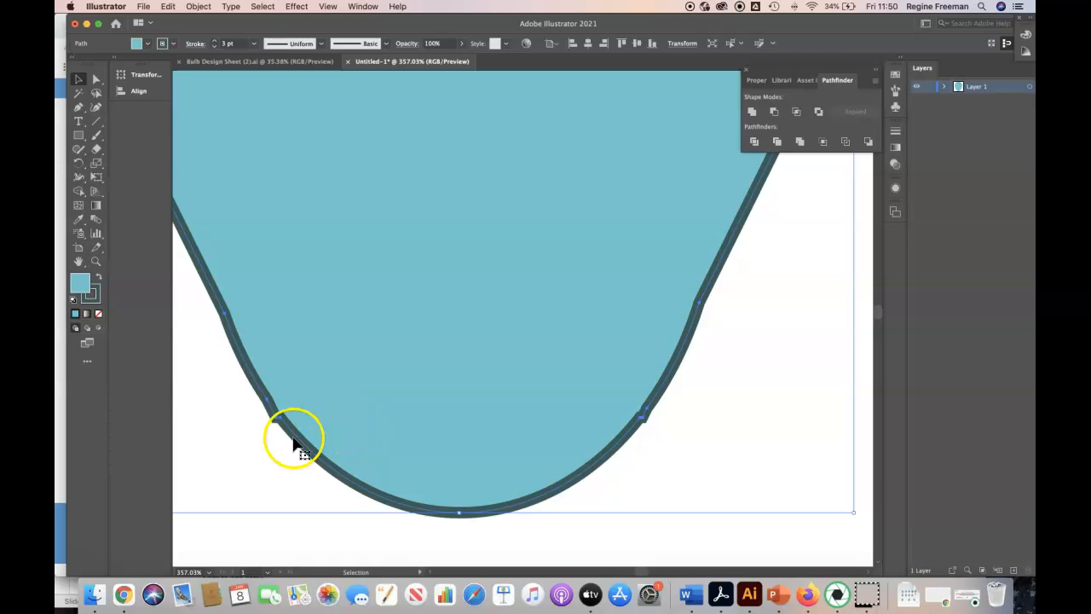
{"action": "scroll", "coordinate": [292, 438], "scroll_direction": "down", "scroll_amount": 2}
{"action": "scroll", "coordinate": [293, 438], "scroll_direction": "left", "scroll_amount": 1}
{"action": "scroll", "coordinate": [292, 437], "scroll_direction": "up", "scroll_amount": 10}
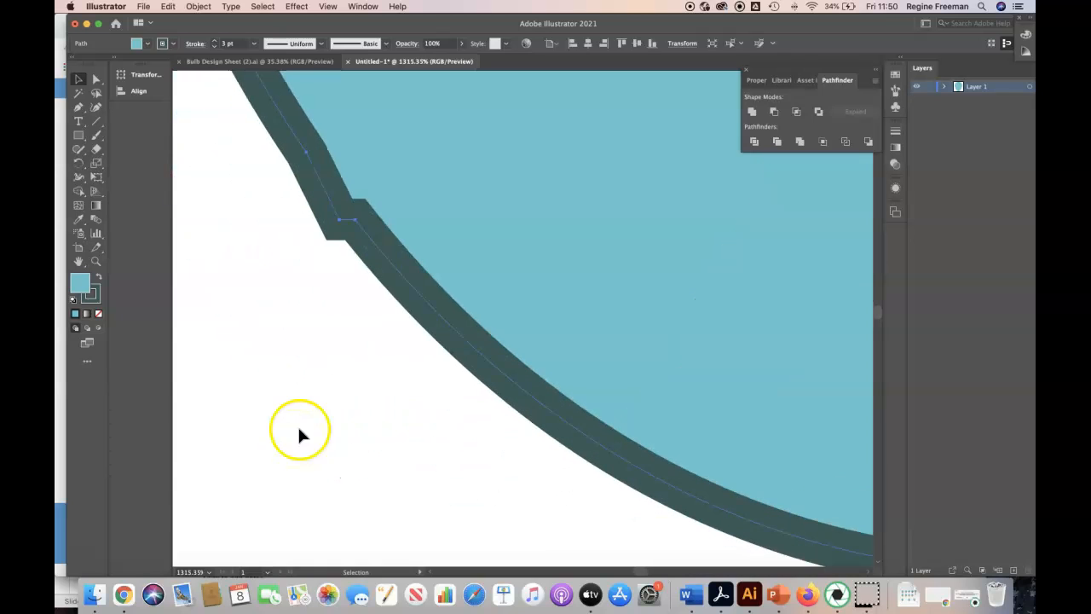
{"action": "scroll", "coordinate": [302, 409], "scroll_direction": "up", "scroll_amount": 3}
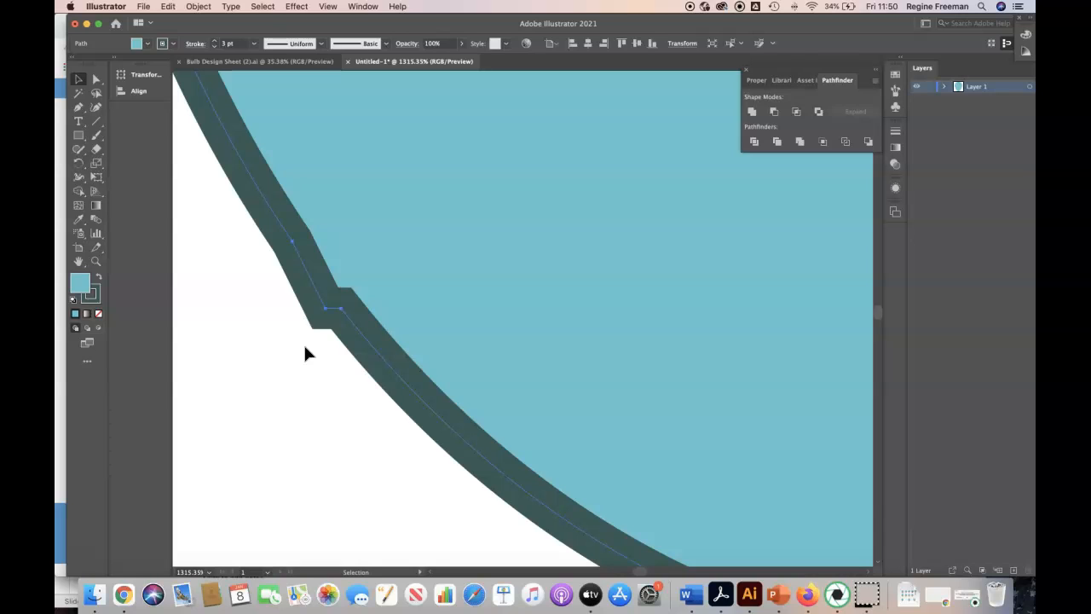
{"action": "key", "text": "minus"}
{"action": "left_click", "coordinate": [79, 108]}
{"action": "left_click_drag", "start_coordinate": [81, 111], "coordinate": [119, 139]}
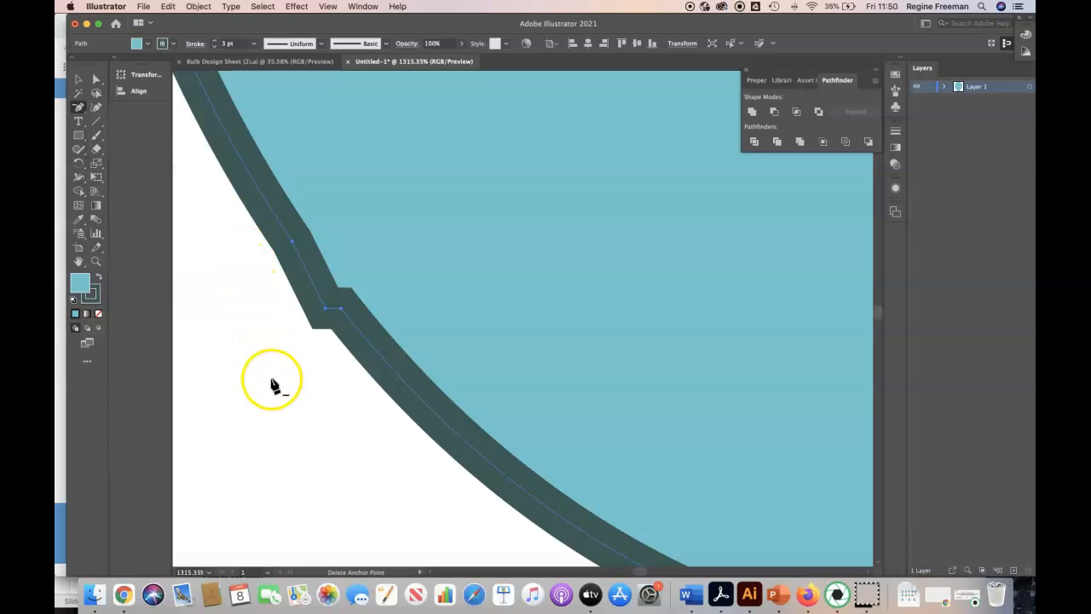
{"action": "left_click", "coordinate": [322, 305]}
{"action": "left_click", "coordinate": [328, 307]}
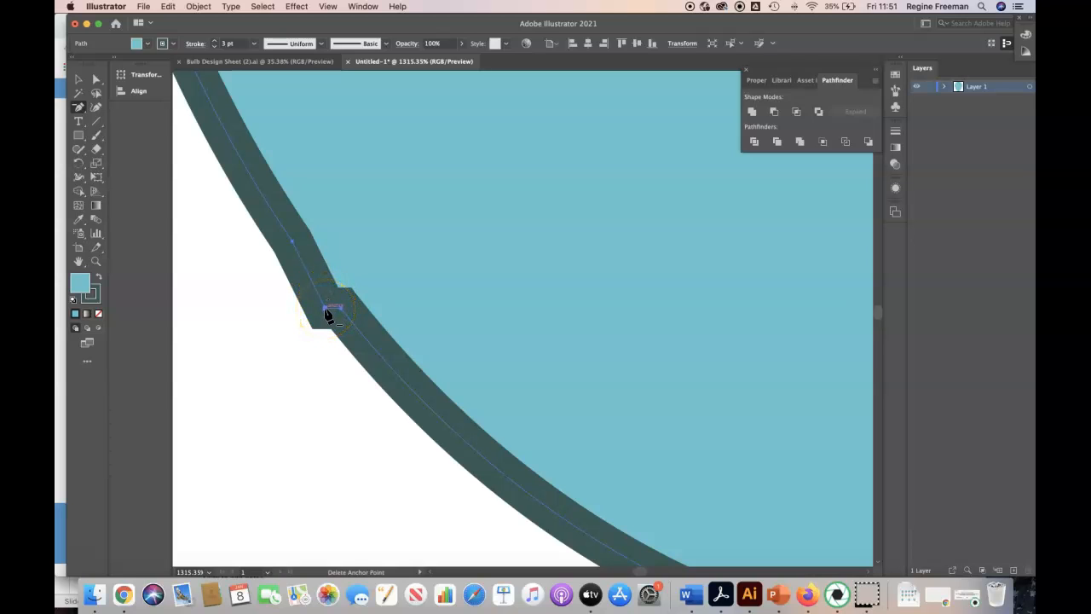
{"action": "left_click", "coordinate": [327, 312]}
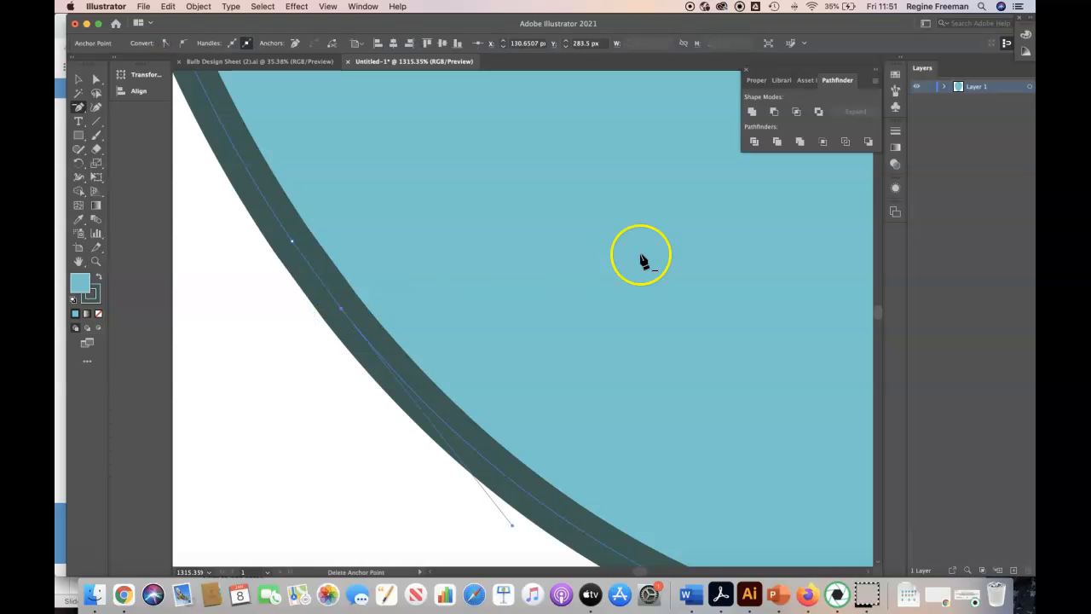
Step: Remove the matching stray anchor point from the kink on the lower-right side of the bulb's outline
{"action": "scroll", "coordinate": [640, 259], "scroll_direction": "up", "scroll_amount": 5}
{"action": "scroll", "coordinate": [640, 256], "scroll_direction": "right", "scroll_amount": 8}
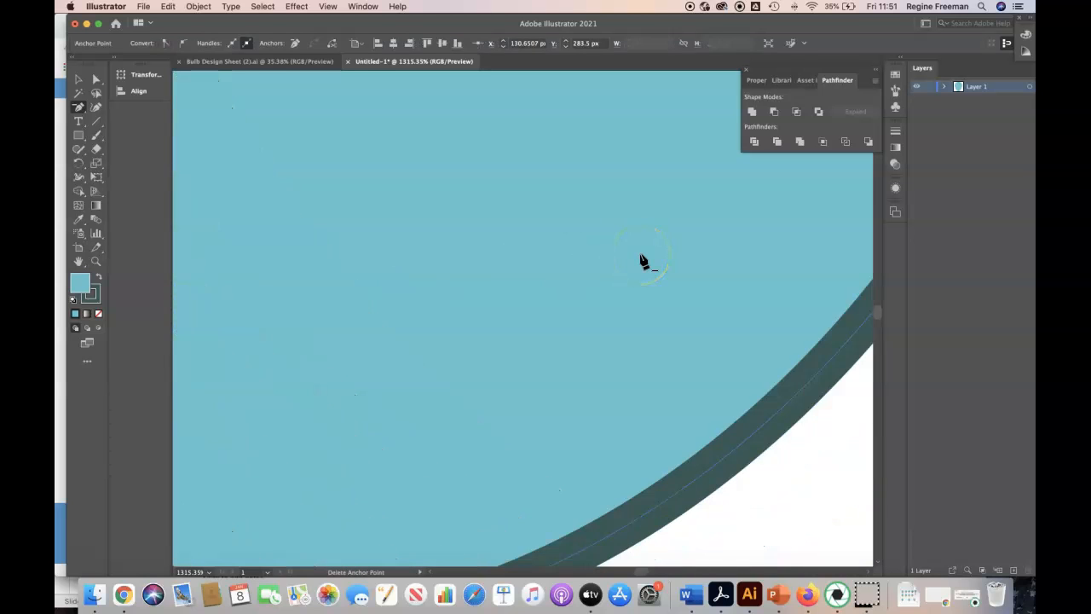
{"action": "left_click", "coordinate": [723, 296]}
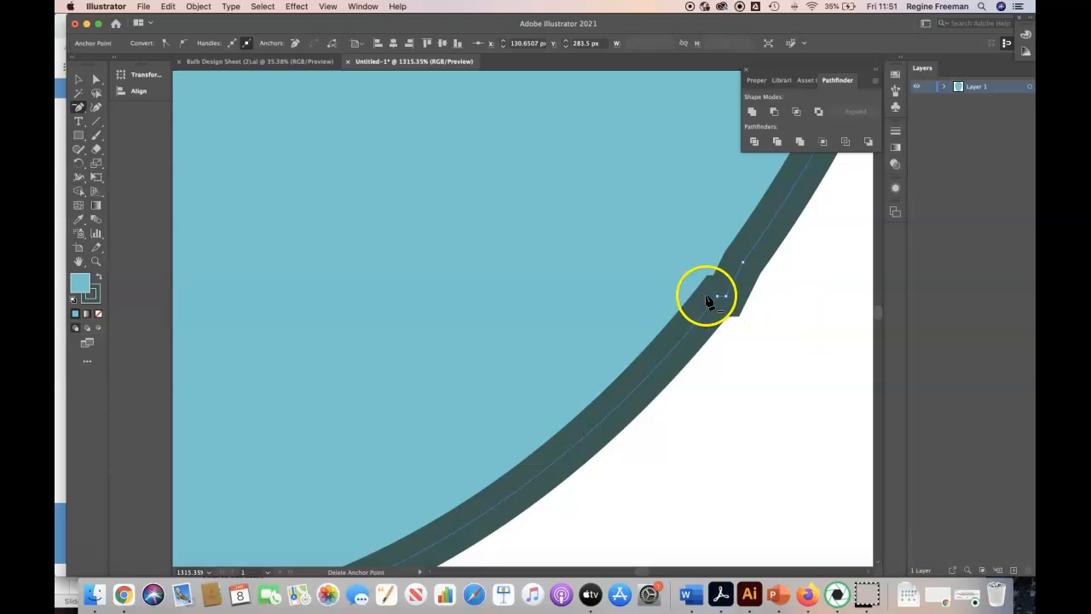
{"action": "scroll", "coordinate": [729, 300], "scroll_direction": "down", "scroll_amount": 5}
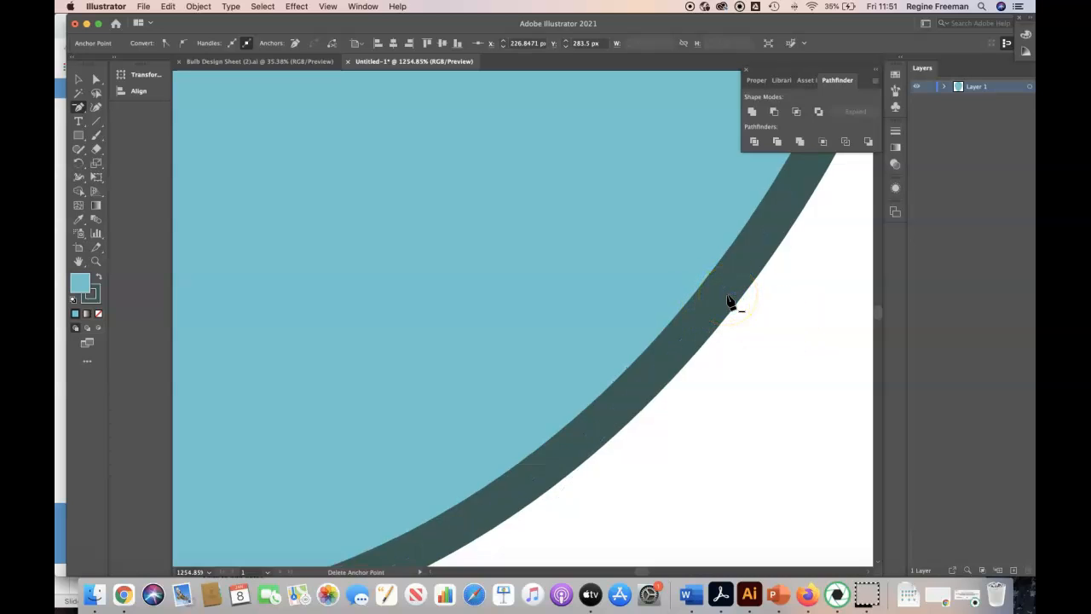
Step: Examine the anchor points and remaining kinks along both sides of the merged bulb's outline
{"action": "scroll", "coordinate": [729, 300], "scroll_direction": "down", "scroll_amount": 3}
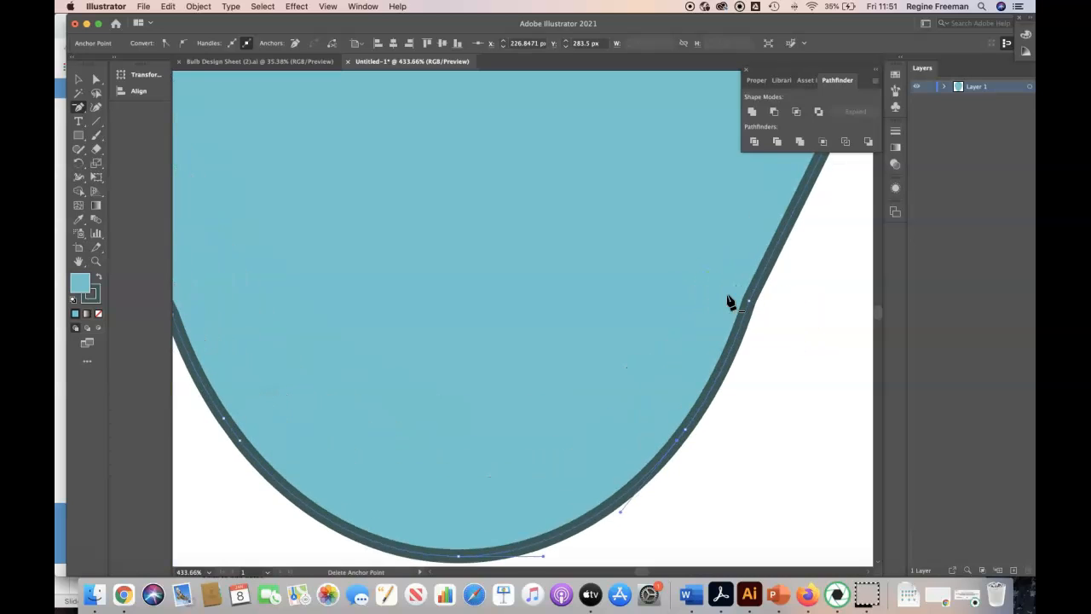
{"action": "scroll", "coordinate": [720, 307], "scroll_direction": "up", "scroll_amount": 2}
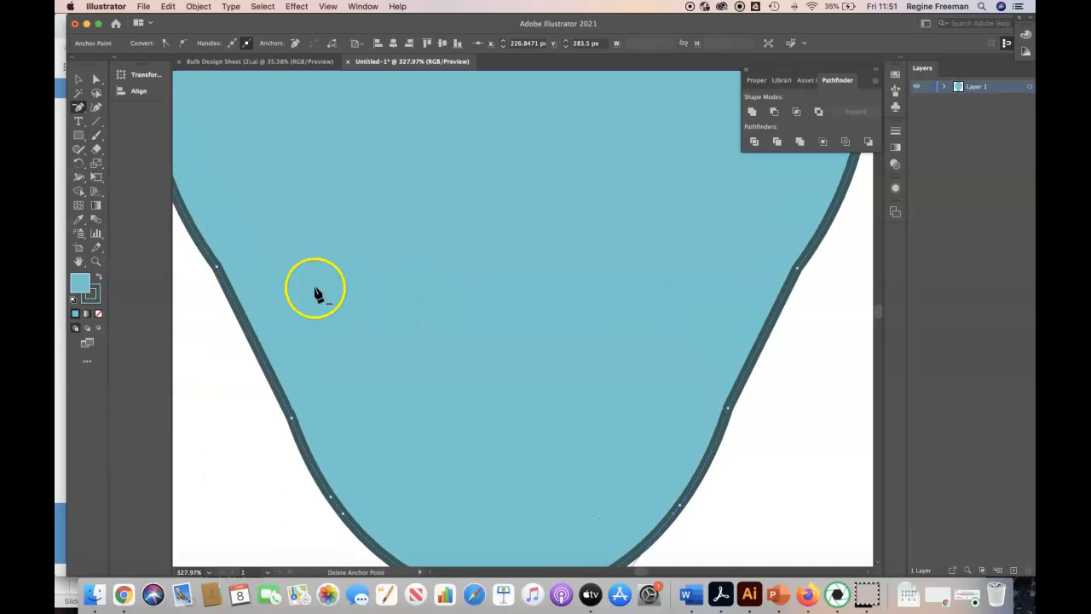
{"action": "scroll", "coordinate": [293, 435], "scroll_direction": "down", "scroll_amount": 2}
{"action": "scroll", "coordinate": [292, 436], "scroll_direction": "down", "scroll_amount": 2}
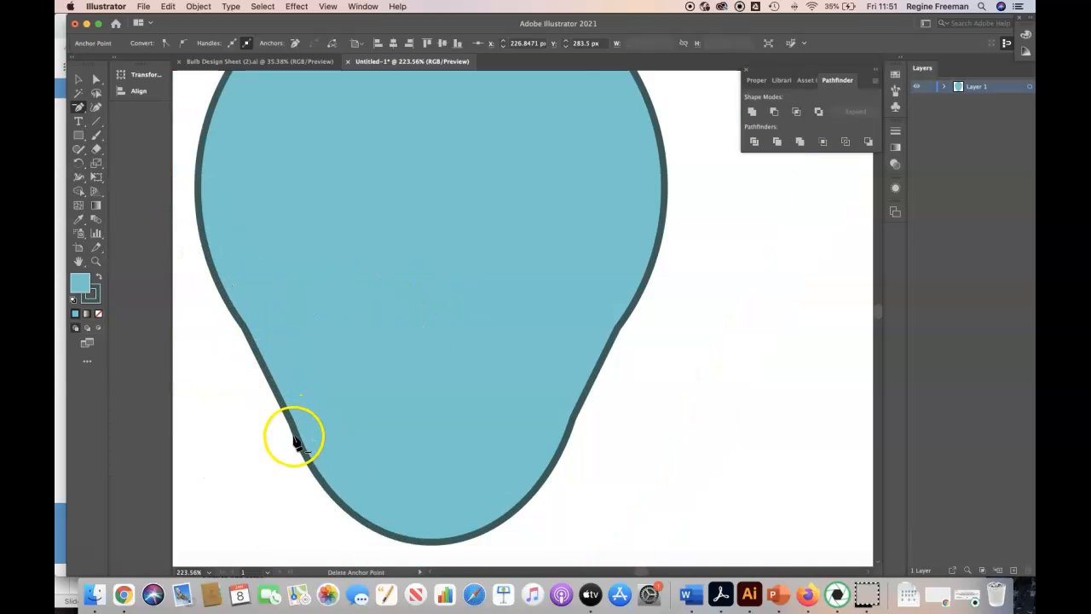
{"action": "scroll", "coordinate": [293, 438], "scroll_direction": "up", "scroll_amount": 1}
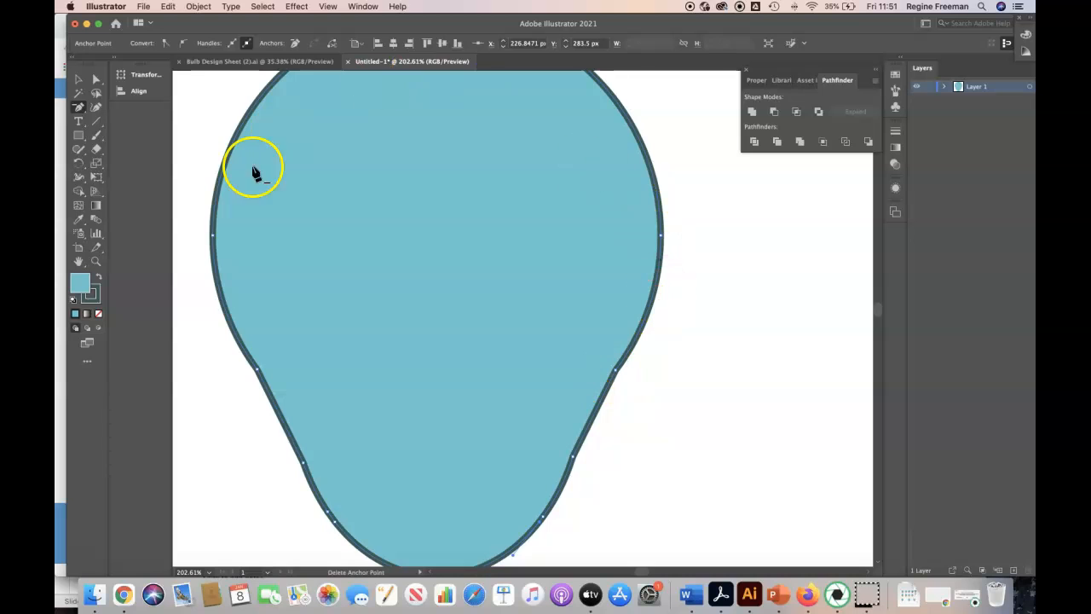
{"action": "scroll", "coordinate": [347, 417], "scroll_direction": "down", "scroll_amount": 2}
{"action": "scroll", "coordinate": [347, 418], "scroll_direction": "left", "scroll_amount": 2}
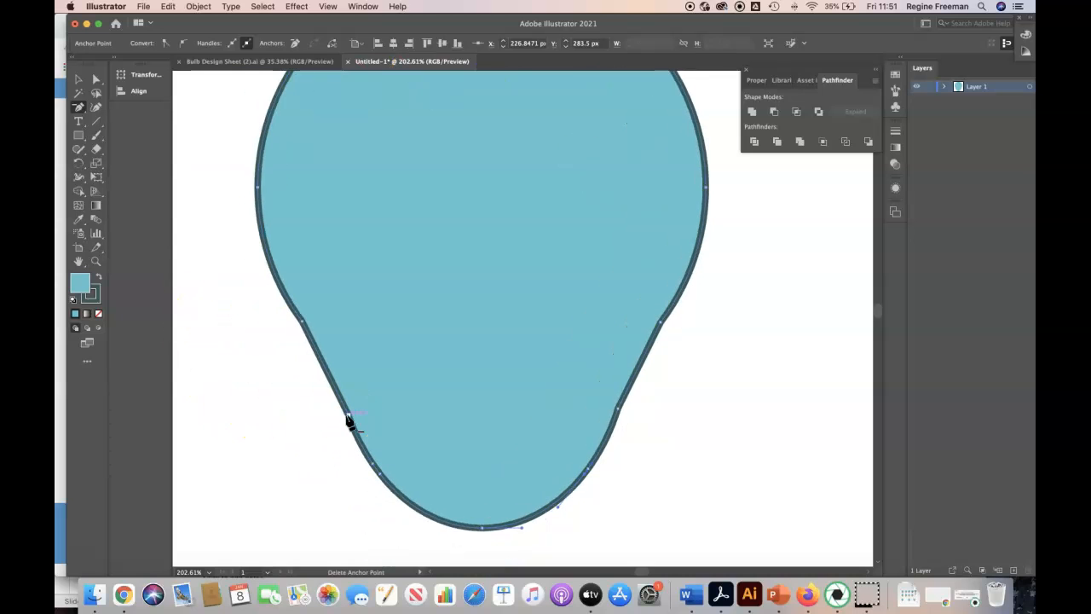
{"action": "scroll", "coordinate": [347, 418], "scroll_direction": "up", "scroll_amount": 1}
{"action": "scroll", "coordinate": [347, 418], "scroll_direction": "down", "scroll_amount": 1}
{"action": "scroll", "coordinate": [347, 417], "scroll_direction": "up", "scroll_amount": 1}
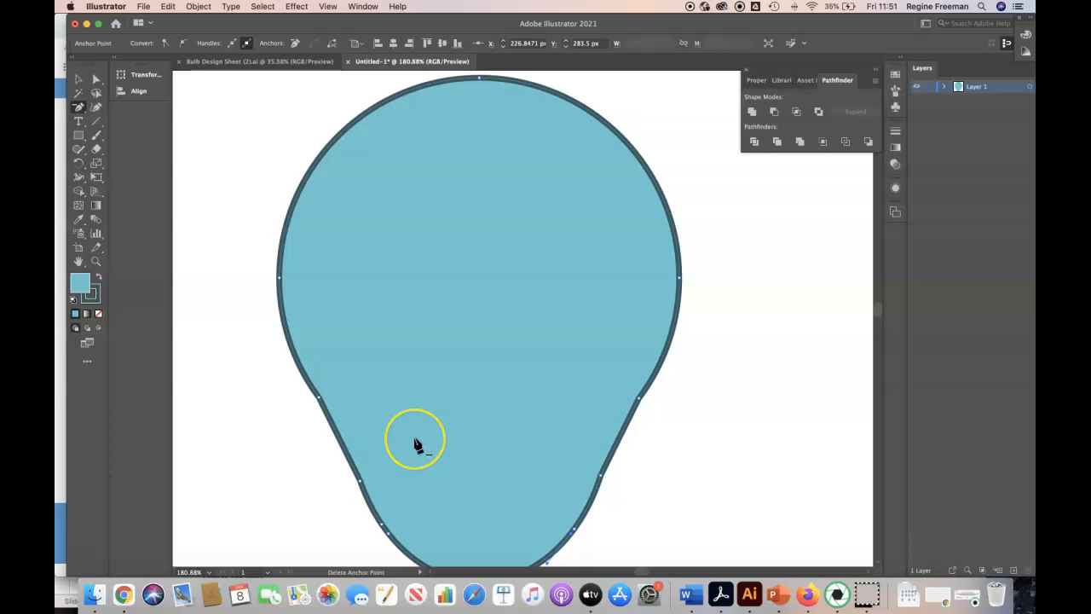
{"action": "scroll", "coordinate": [419, 444], "scroll_direction": "down", "scroll_amount": 3}
{"action": "scroll", "coordinate": [419, 444], "scroll_direction": "right", "scroll_amount": 1}
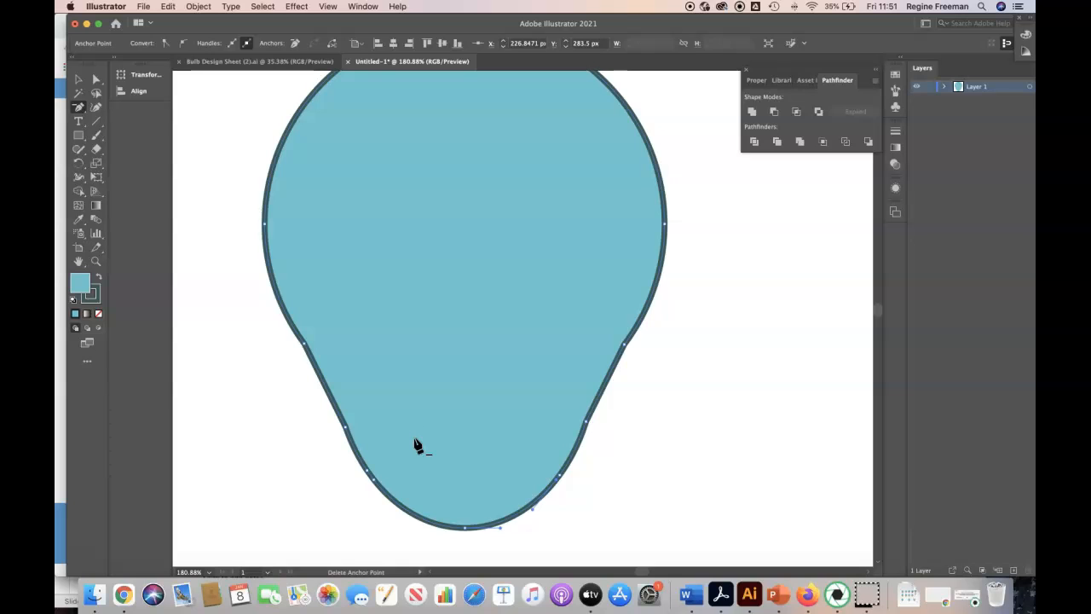
Step: Try to smooth the lower-left kink of the bulb by moving its anchor point directly, and undo the move
{"action": "scroll", "coordinate": [404, 397], "scroll_direction": "up", "scroll_amount": 3}
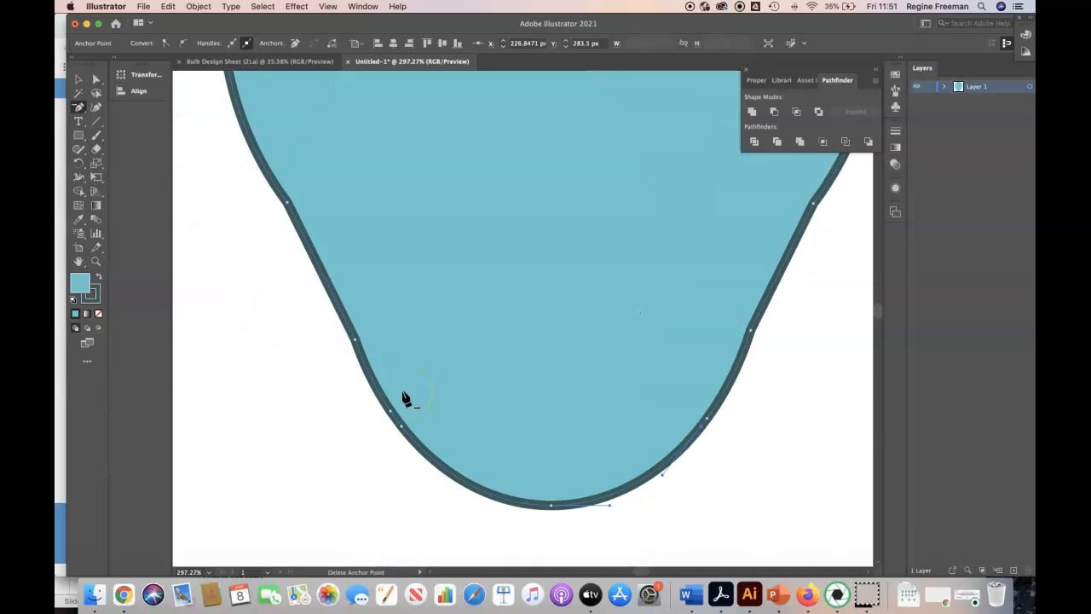
{"action": "scroll", "coordinate": [406, 398], "scroll_direction": "up", "scroll_amount": 4}
{"action": "left_click", "coordinate": [360, 347]}
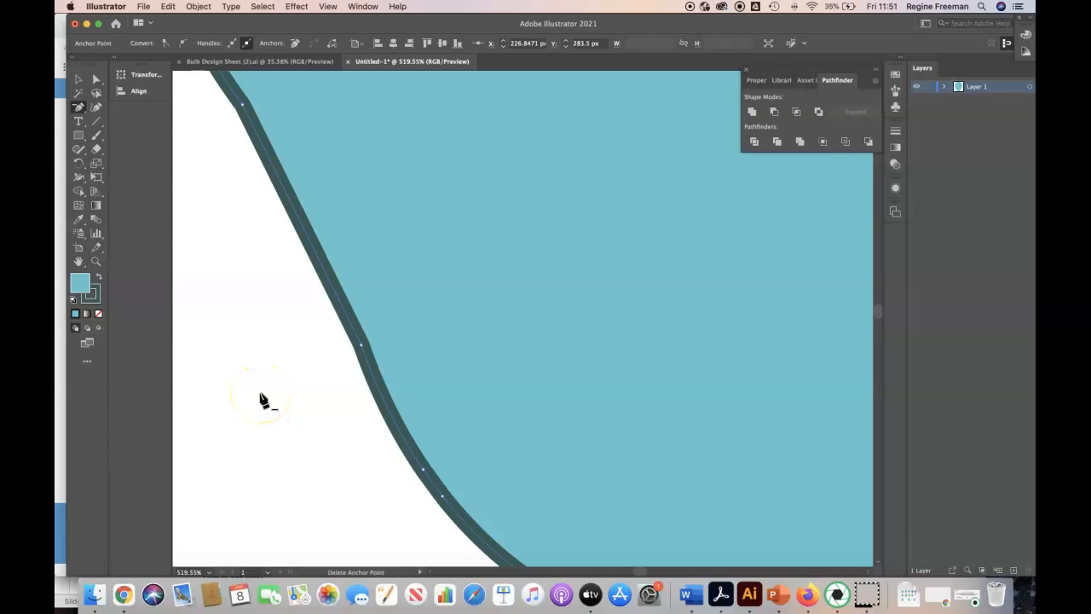
{"action": "key", "text": "a"}
{"action": "left_click", "coordinate": [363, 346]}
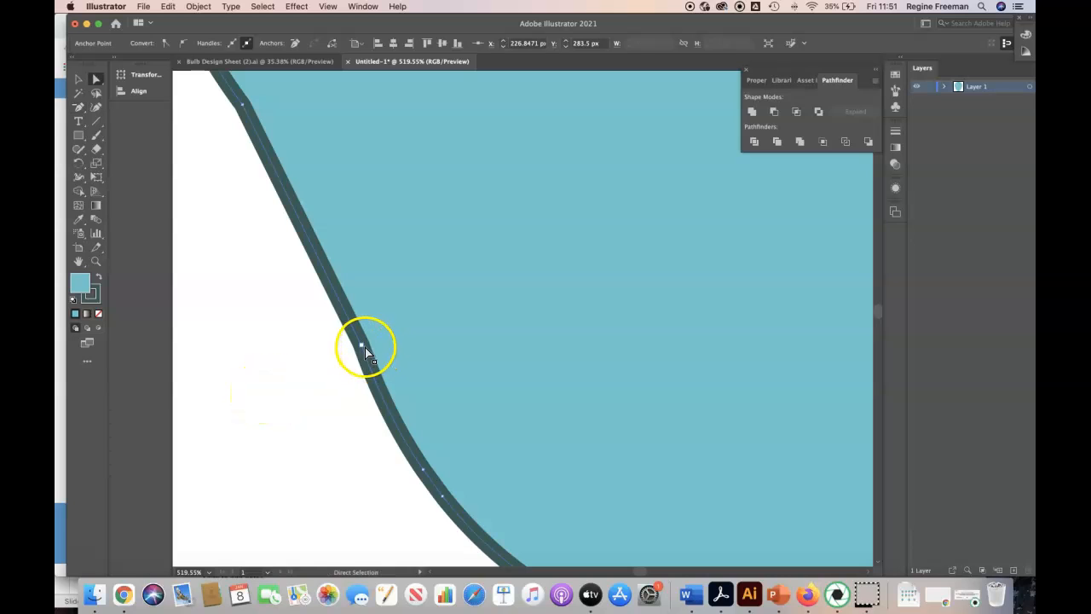
{"action": "mouse_move", "coordinate": [364, 346]}
{"action": "left_mouse_down"}
{"action": "mouse_move", "coordinate": [338, 357]}
{"action": "mouse_move", "coordinate": [370, 350]}
{"action": "mouse_move", "coordinate": [346, 361]}
{"action": "mouse_move", "coordinate": [362, 358]}
{"action": "left_mouse_up"}
{"action": "key", "text": "super+z"}
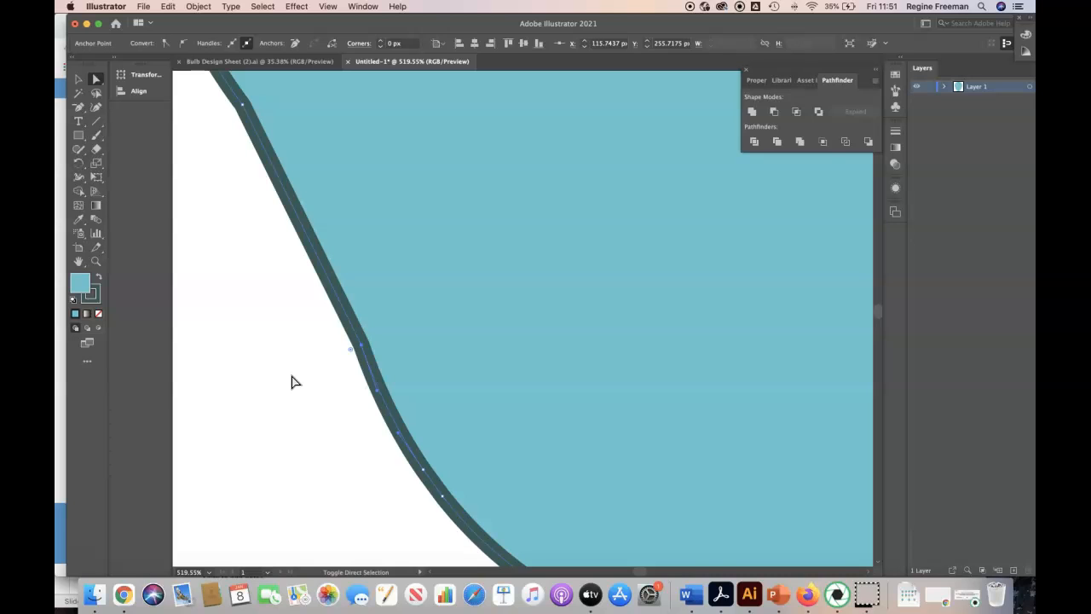
Step: Convert the lower-left kink's corner to a smooth point with the Anchor Point tool and move it outward to about X 108.5, Y 251.5 px
{"action": "key", "text": "shift+c"}
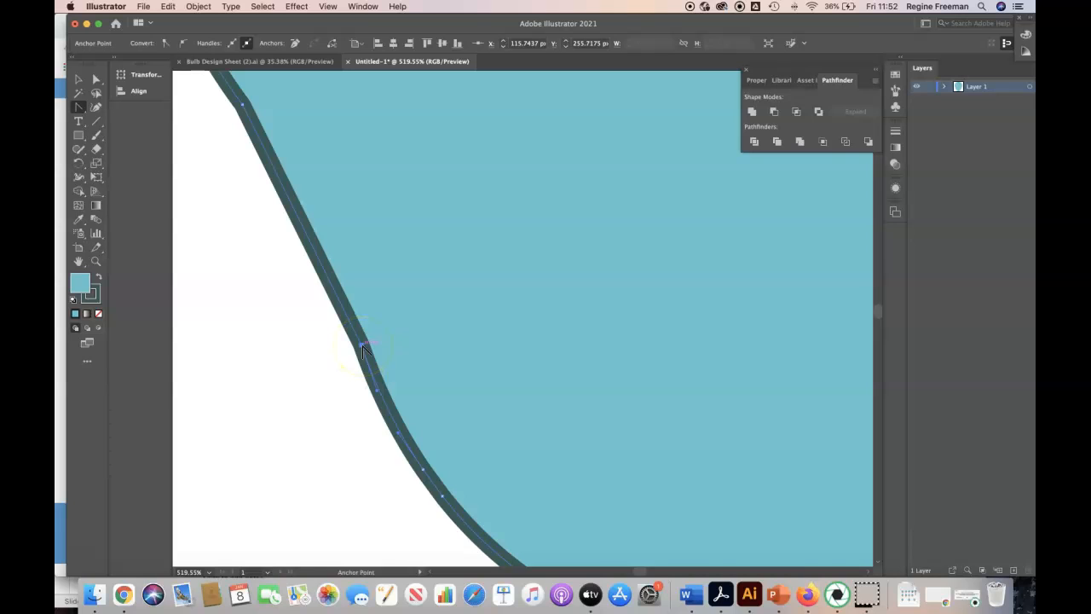
{"action": "left_click_drag", "start_coordinate": [361, 345], "coordinate": [330, 408]}
{"action": "left_click_drag", "start_coordinate": [383, 411], "coordinate": [340, 415]}
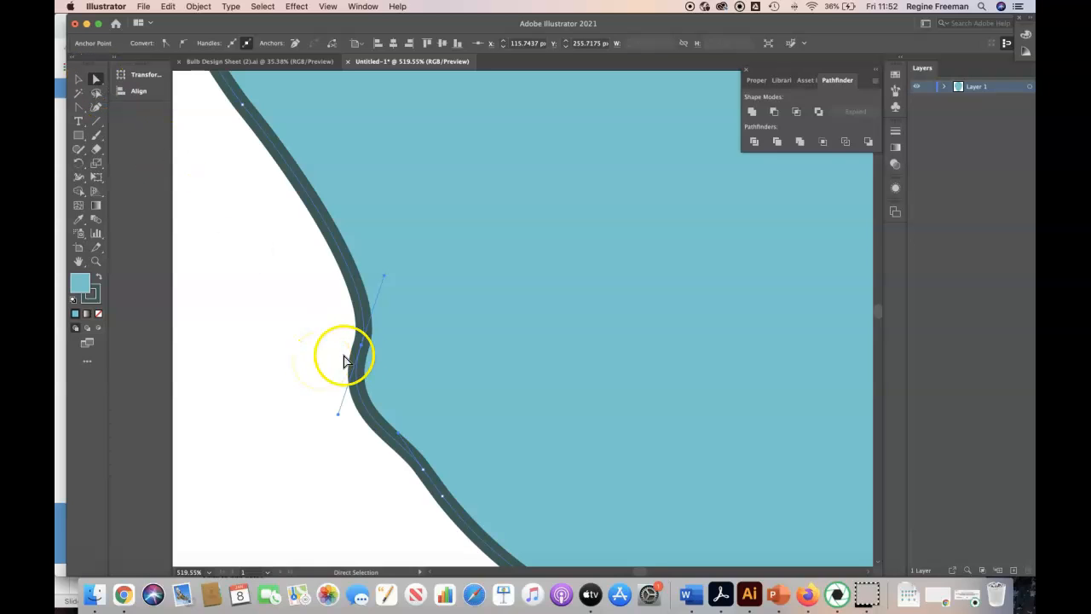
{"action": "left_click_drag", "start_coordinate": [362, 349], "coordinate": [322, 327]}
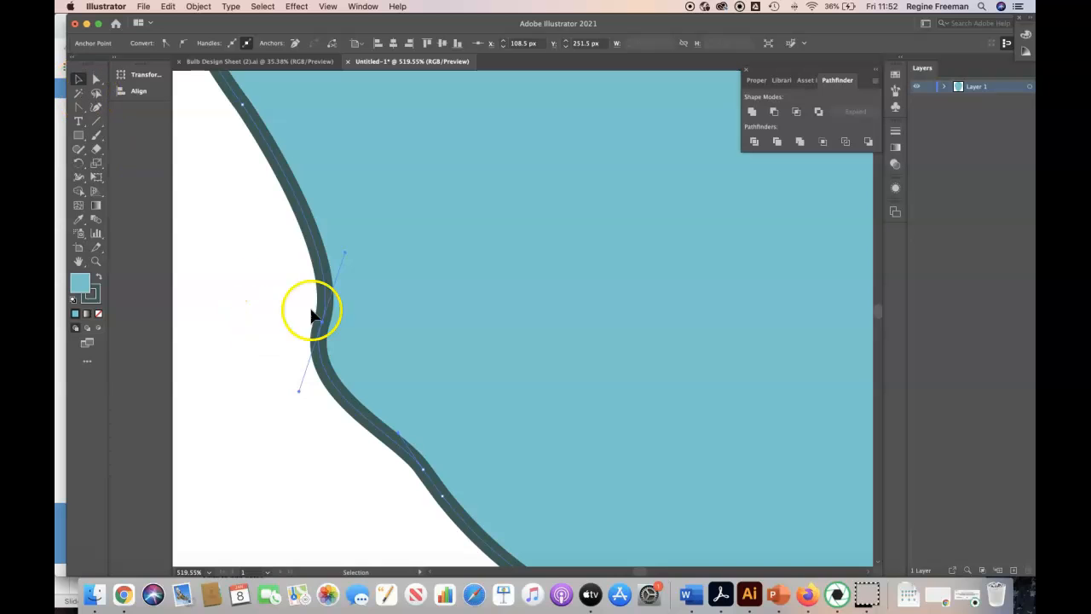
Step: Move the lower-left smooth point up to about X 108.5, Y 243.5 px and swing its lower handle inward along the bulb's outline
{"action": "left_click_drag", "start_coordinate": [321, 348], "coordinate": [320, 283]}
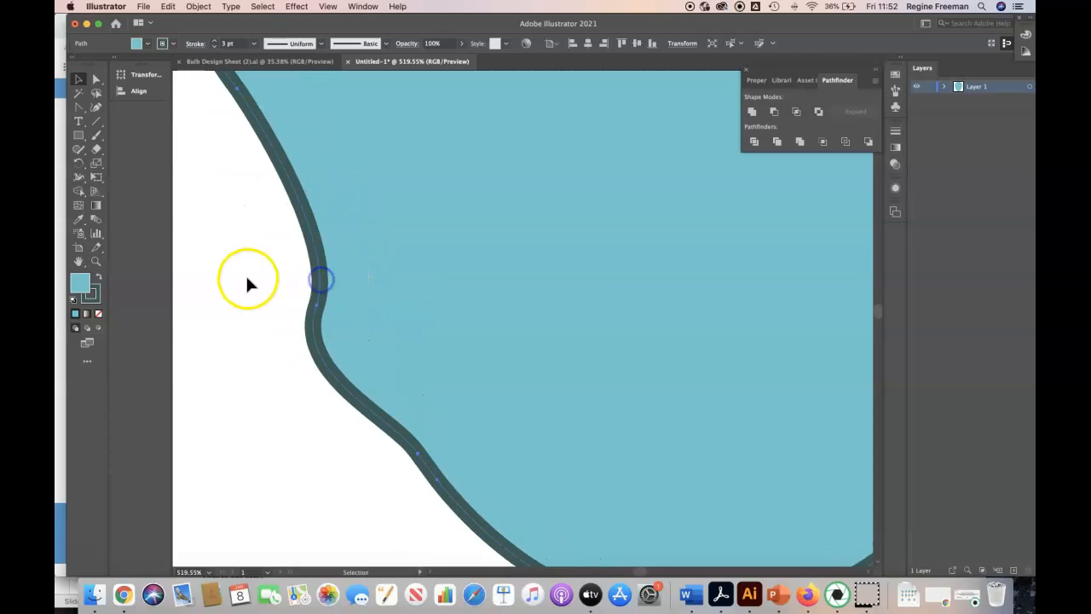
{"action": "key", "text": "a"}
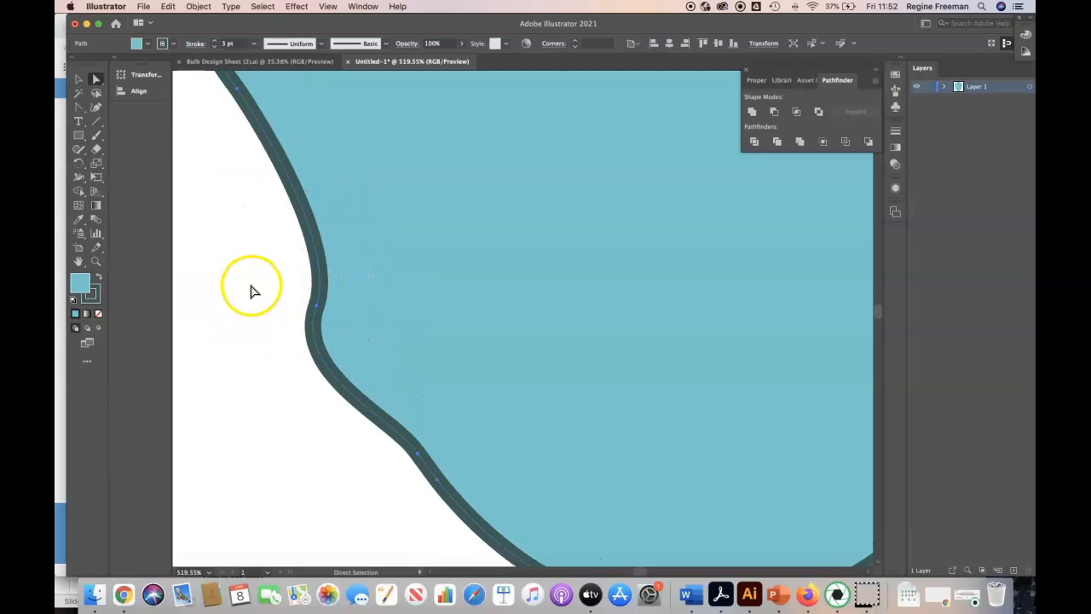
{"action": "left_click", "coordinate": [320, 307]}
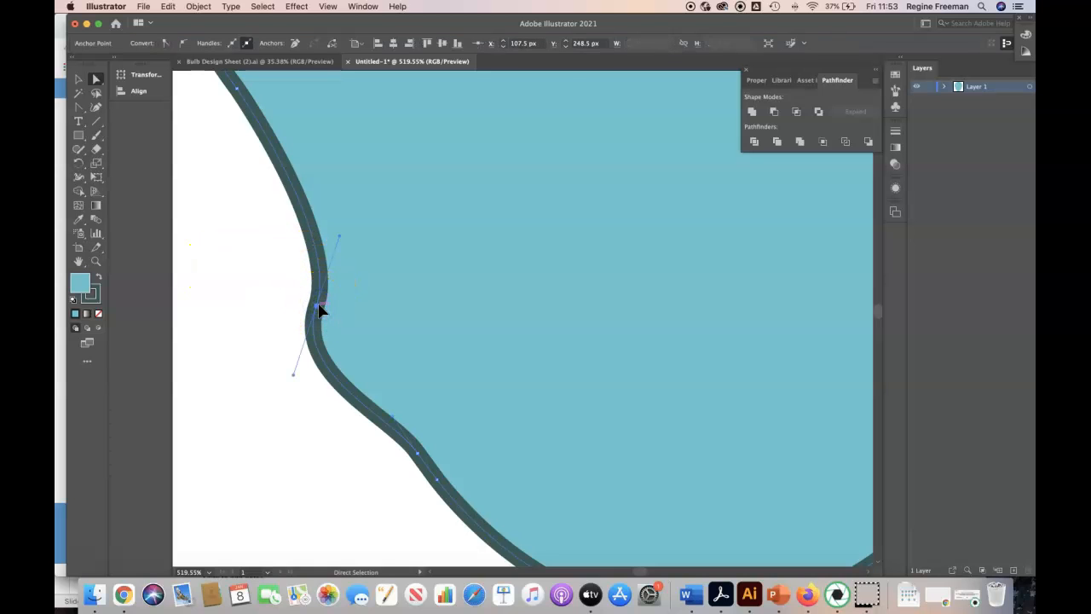
{"action": "left_click_drag", "start_coordinate": [321, 310], "coordinate": [320, 282]}
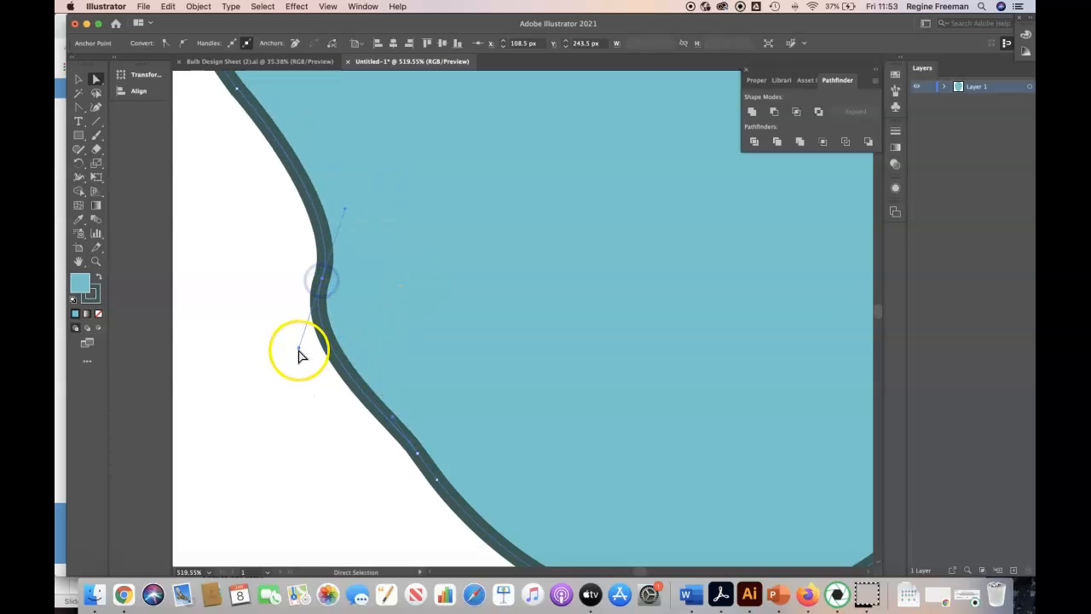
{"action": "left_click_drag", "start_coordinate": [299, 348], "coordinate": [369, 366]}
Step: Convert the corner point at the kink where the bulb's round top meets its left side into a smooth point with the Anchor Point tool
{"action": "scroll", "coordinate": [320, 412], "scroll_direction": "up", "scroll_amount": 3}
{"action": "scroll", "coordinate": [319, 412], "scroll_direction": "left", "scroll_amount": 3}
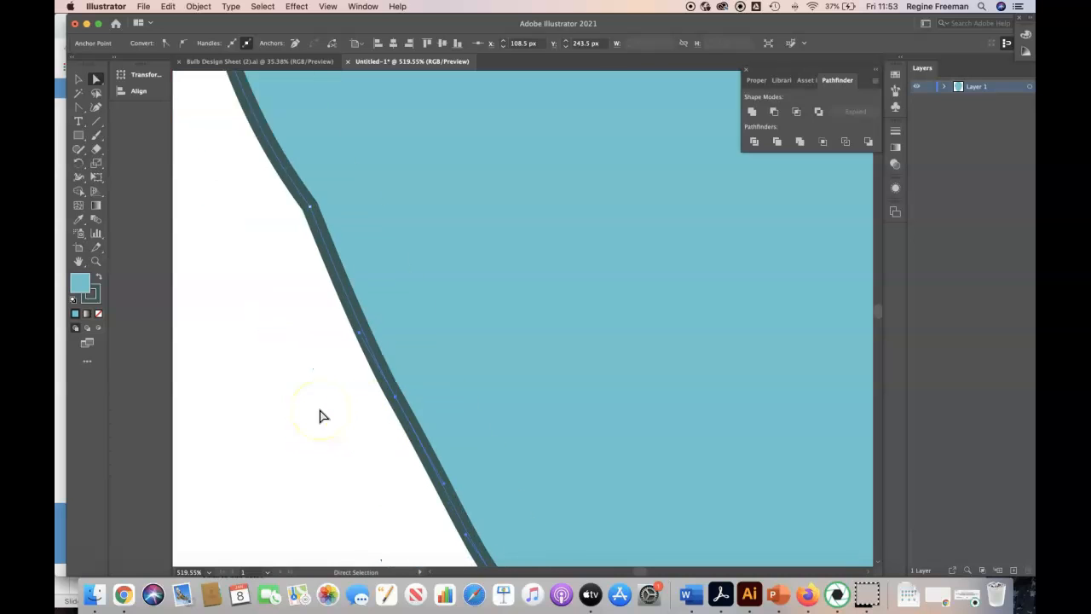
{"action": "scroll", "coordinate": [320, 416], "scroll_direction": "up", "scroll_amount": 3}
{"action": "scroll", "coordinate": [319, 416], "scroll_direction": "right", "scroll_amount": 1}
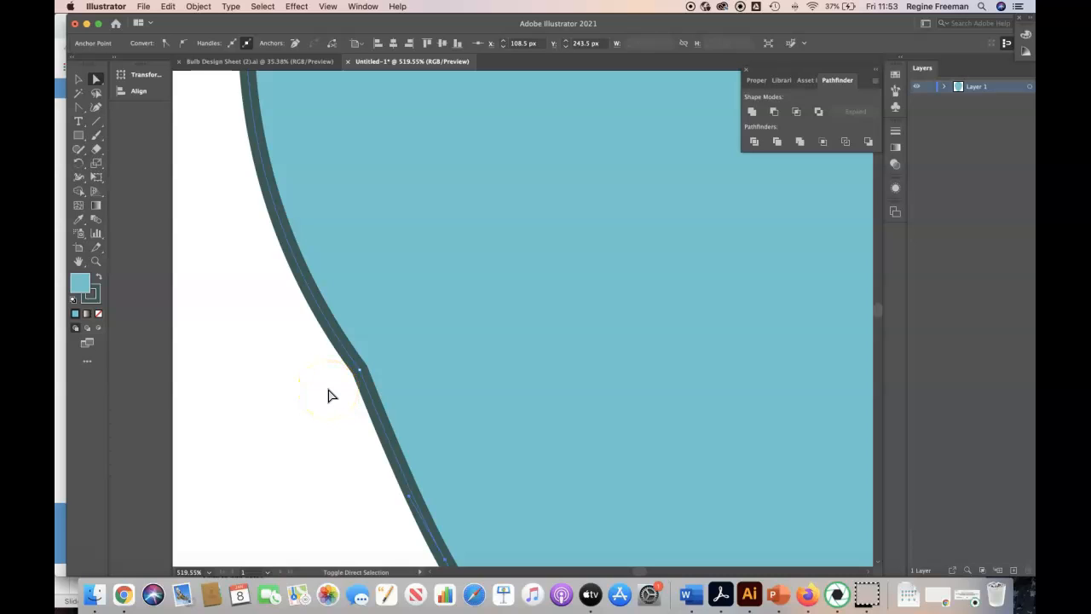
{"action": "left_click_drag", "start_coordinate": [359, 370], "coordinate": [360, 373]}
{"action": "left_click", "coordinate": [359, 371]}
{"action": "left_click", "coordinate": [79, 111]}
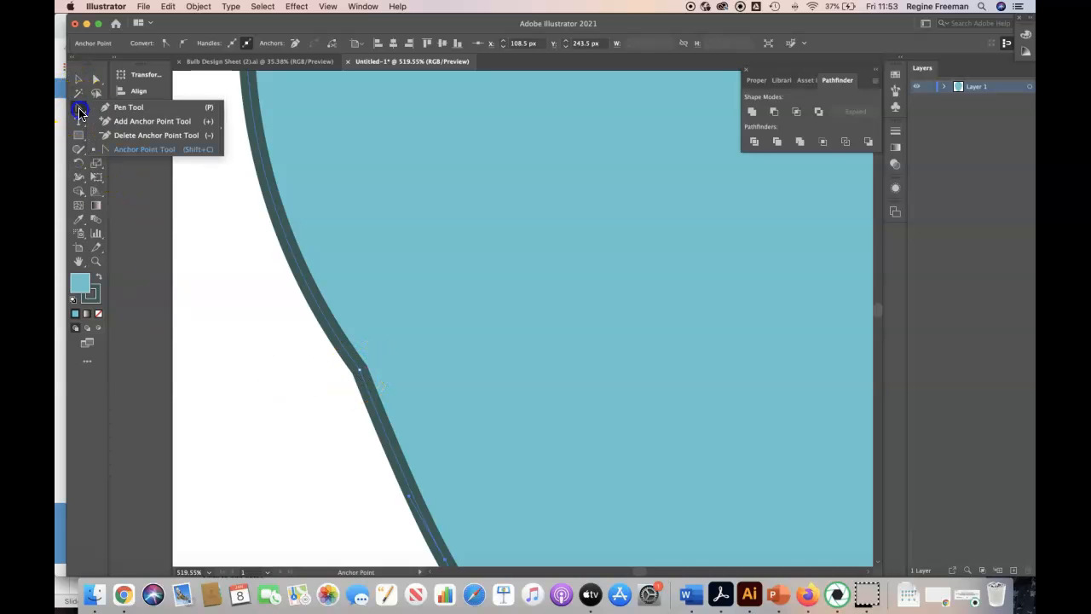
{"action": "left_click", "coordinate": [144, 152]}
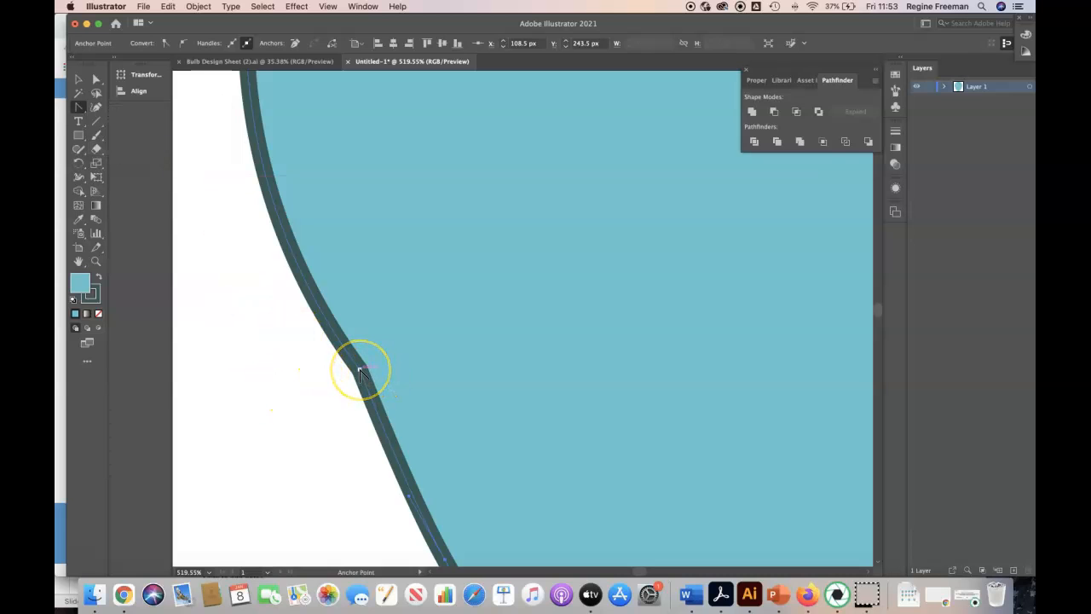
{"action": "left_click_drag", "start_coordinate": [360, 369], "coordinate": [378, 433]}
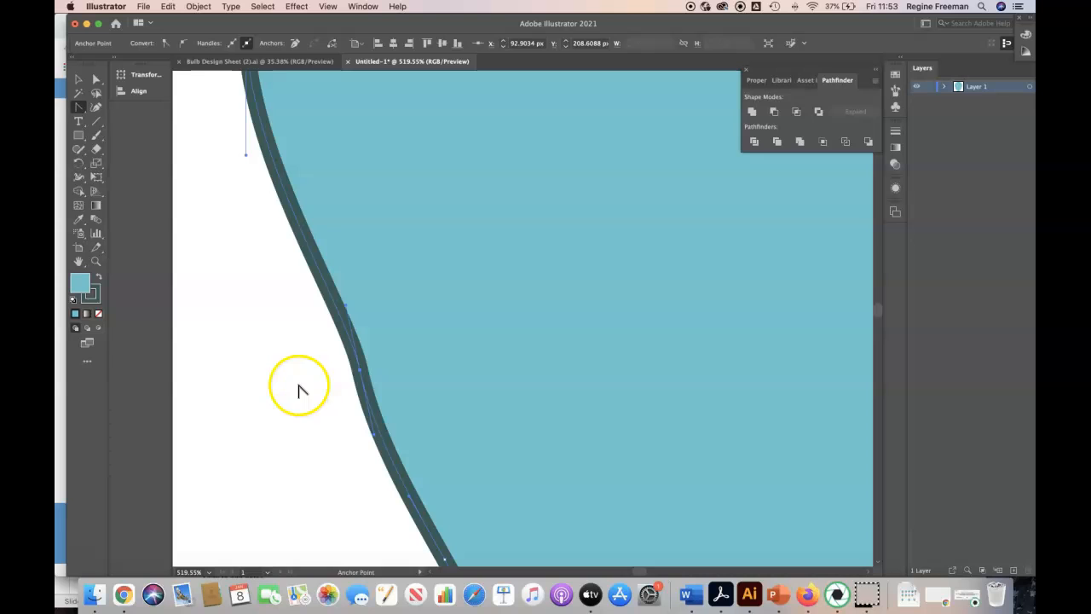
Step: Redraw longer direction handles on the upper-left smooth point, following the outline's slope, to flatten the remaining bump
{"action": "left_click_drag", "start_coordinate": [360, 372], "coordinate": [361, 375]}
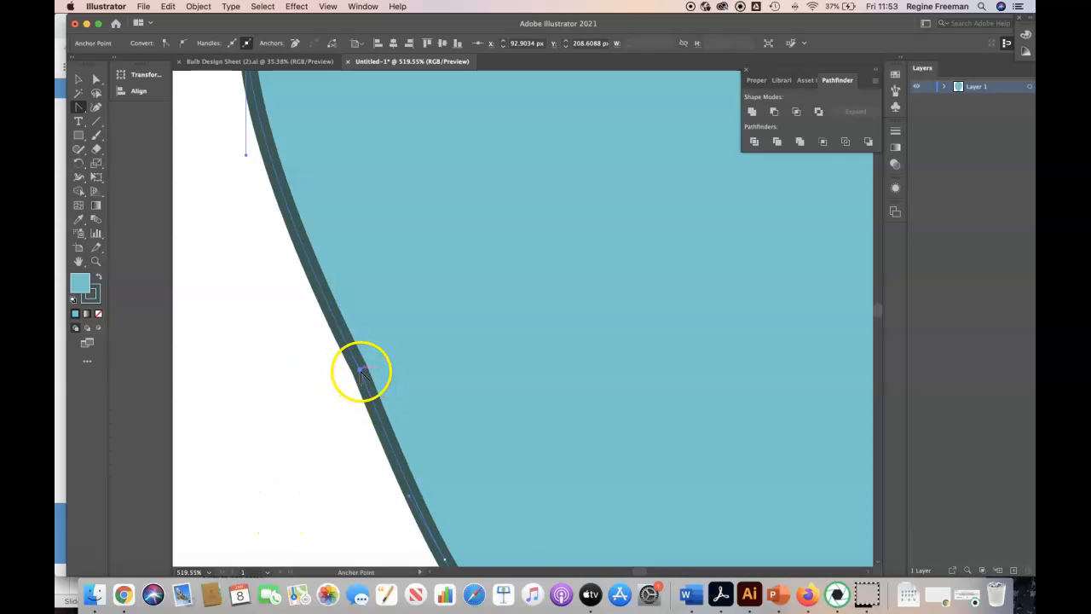
{"action": "left_click_drag", "start_coordinate": [361, 370], "coordinate": [409, 436]}
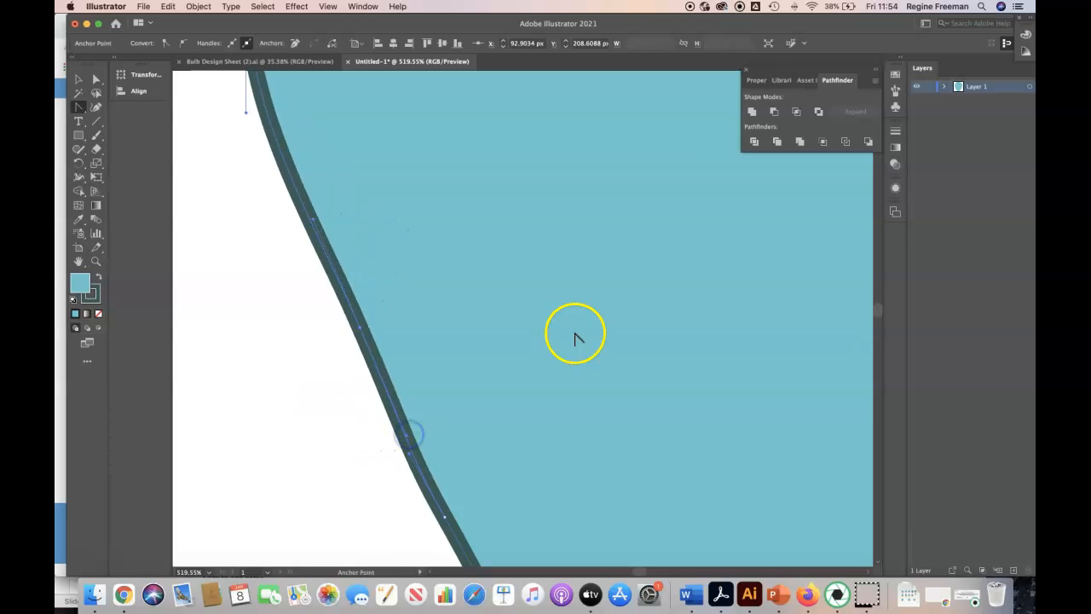
{"action": "scroll", "coordinate": [574, 336], "scroll_direction": "down", "scroll_amount": 4}
{"action": "scroll", "coordinate": [574, 336], "scroll_direction": "down", "scroll_amount": 3}
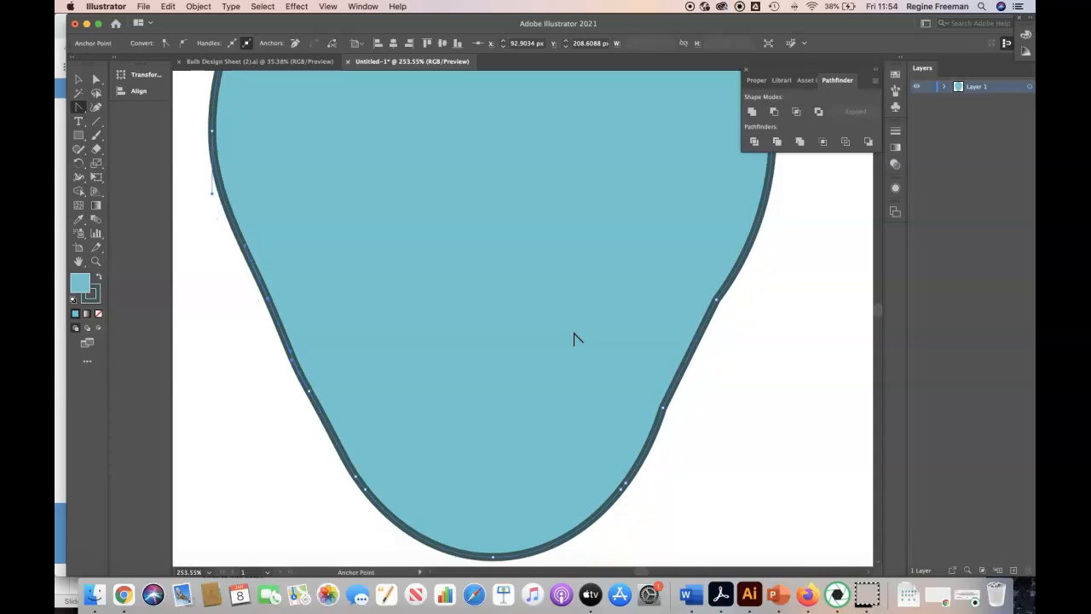